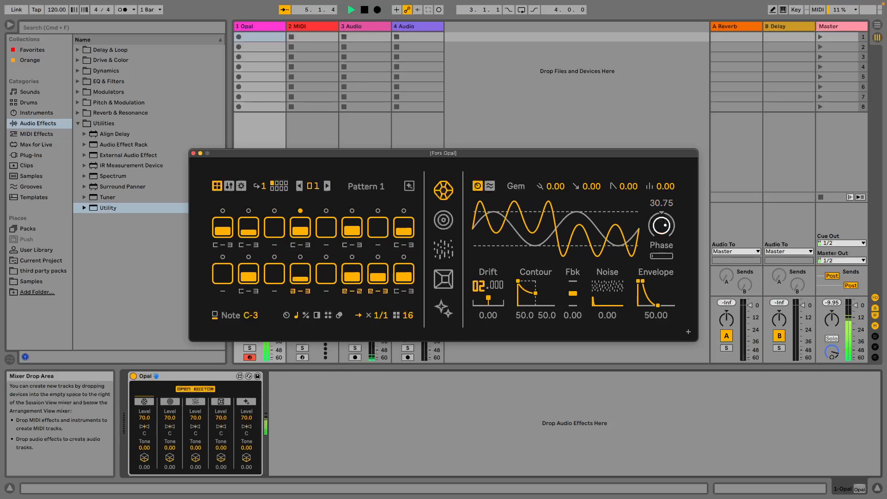
Set the Opal Gem envelope's amp release to 30.75 and the Gem channel's control below Tone to 14.0.
drag(658, 306, 652, 306)
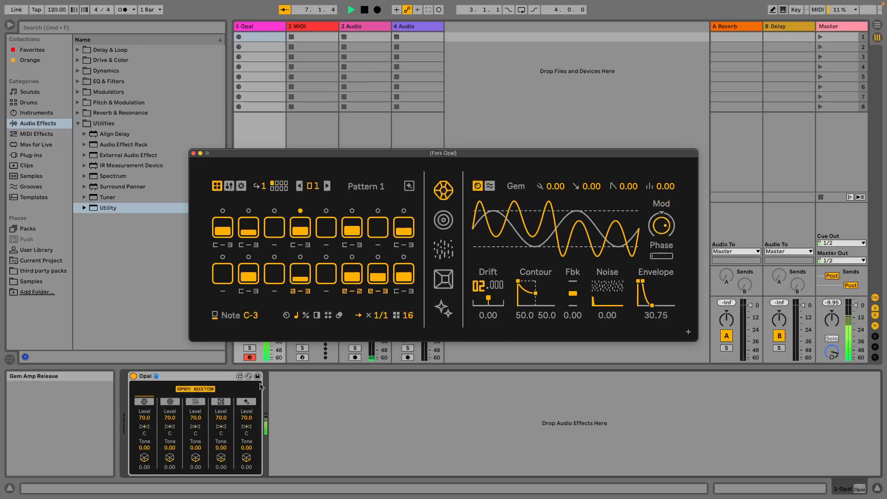
drag(144, 459, 144, 450)
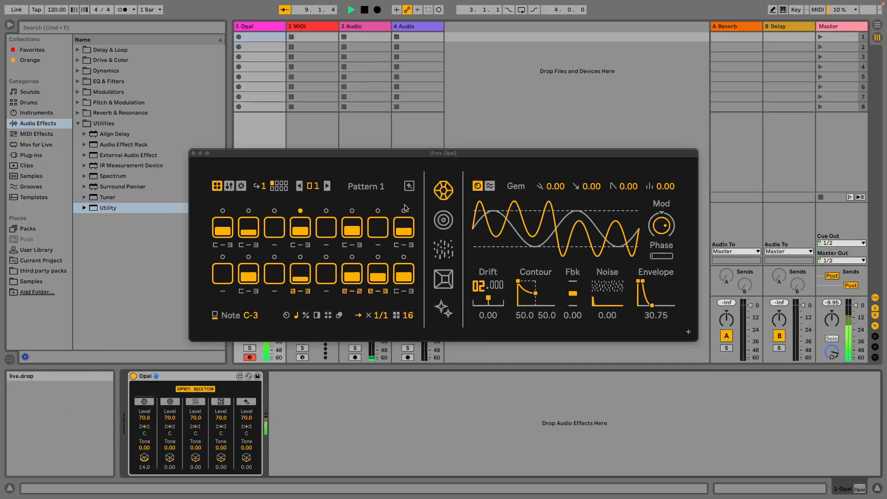
Stop playback, close the Opal editor and delete the Opal device from the first track.
click(368, 13)
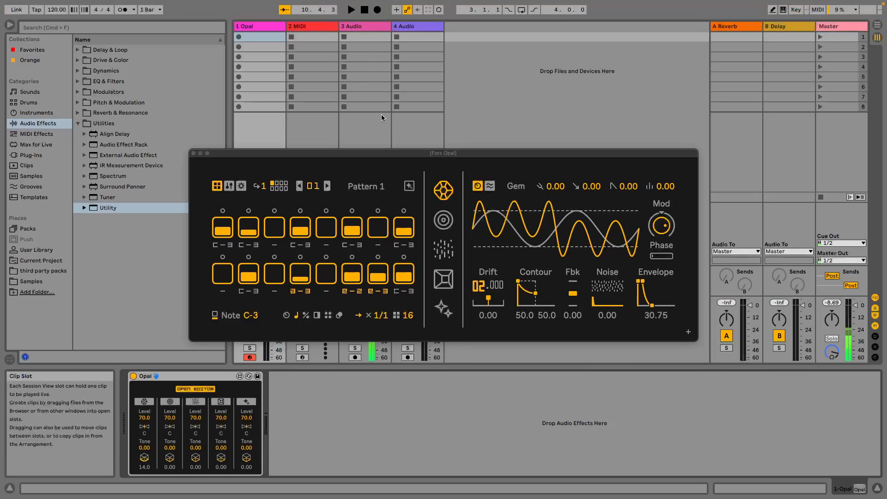
click(194, 153)
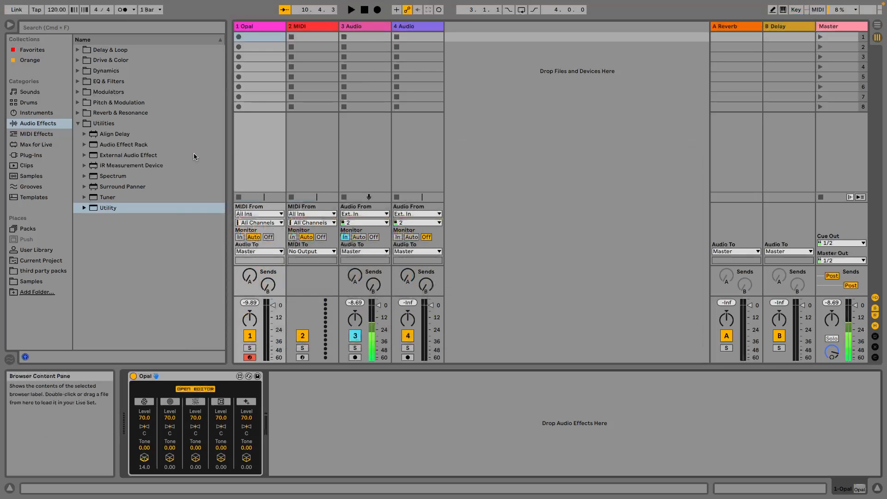
click(194, 381)
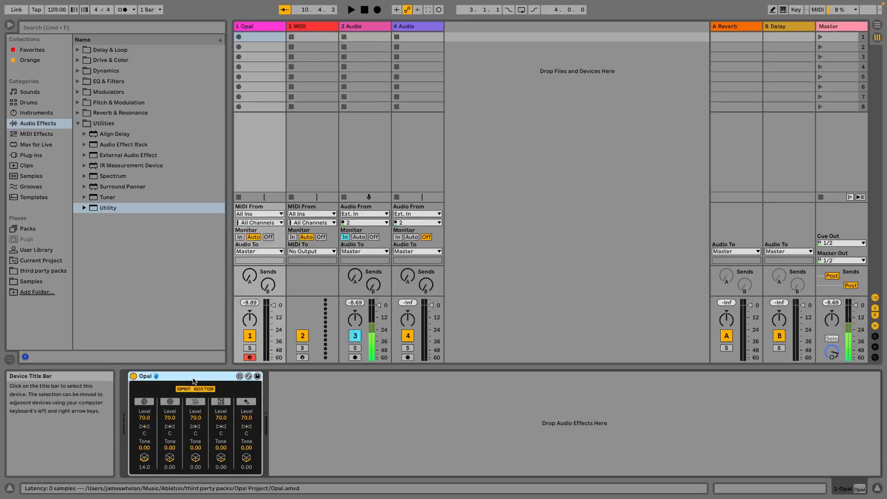
key(Delete)
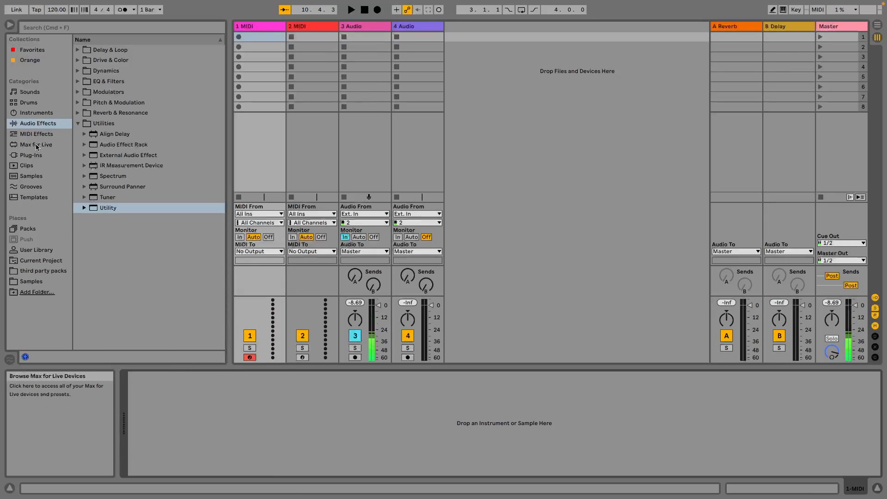
Load the VST3 plug-in Phoscyon 2 by D16 Group Audio Software onto the first MIDI track.
click(34, 156)
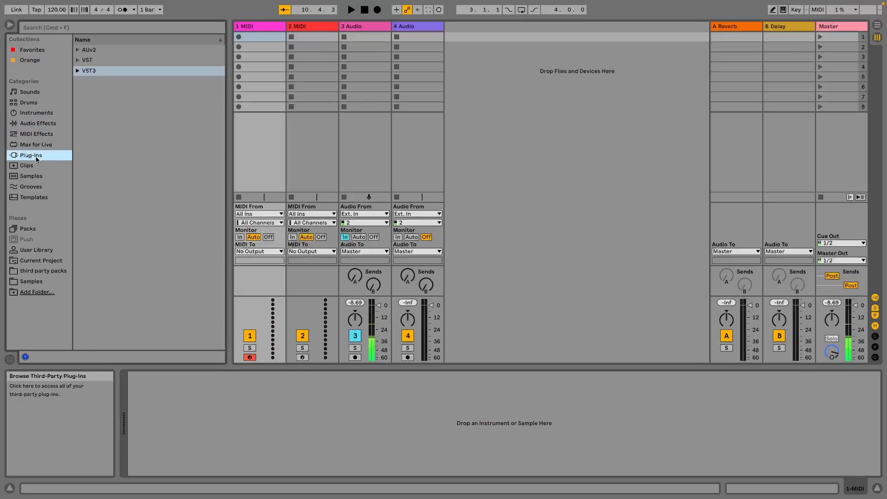
click(78, 73)
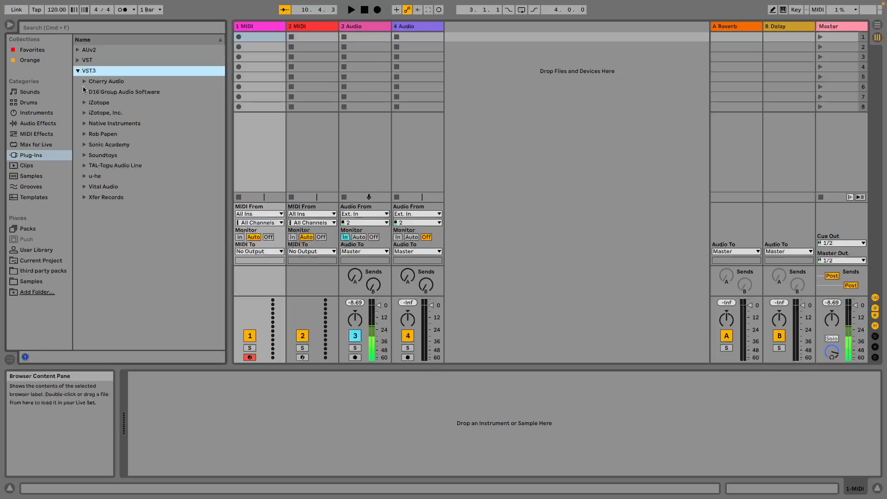
click(84, 92)
drag(122, 112, 257, 69)
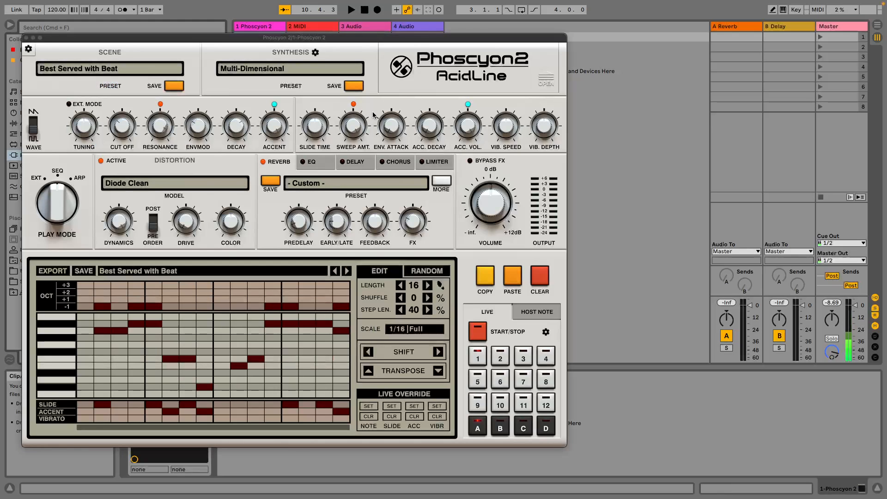
Set Phoscyon 2's play mode to EXT and move its window clear of the device area.
drag(287, 43, 532, 30)
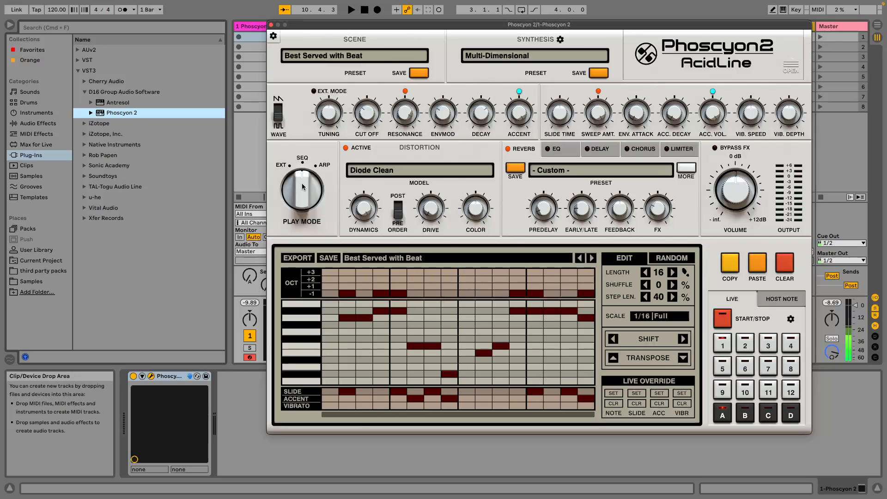
drag(303, 182, 301, 216)
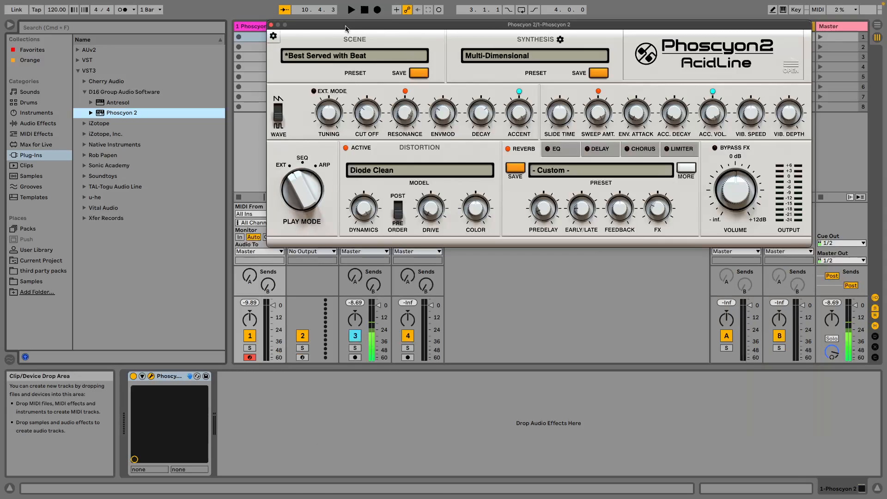
drag(346, 30, 107, 33)
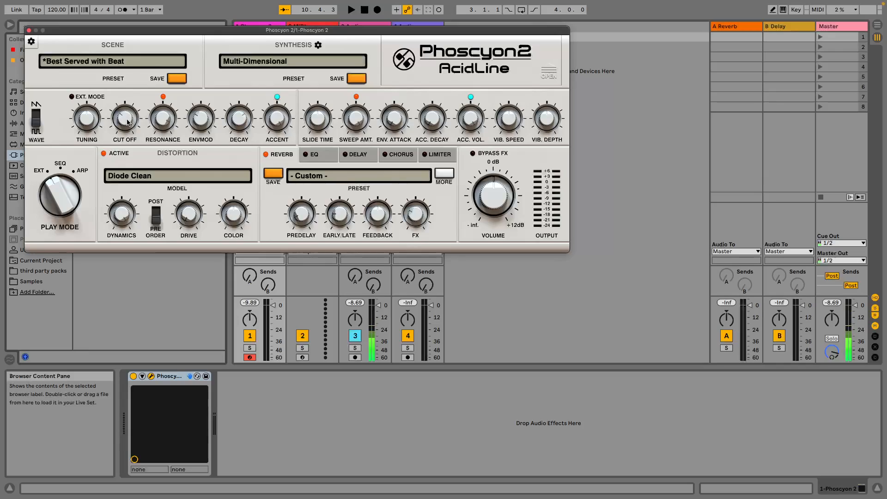
Configure the Phoscyon 2 device to expose Cutoff, Resonance, Envmod, Decay, Accent, Slide Time, Sweep Amount and Envmod Attack.
click(142, 376)
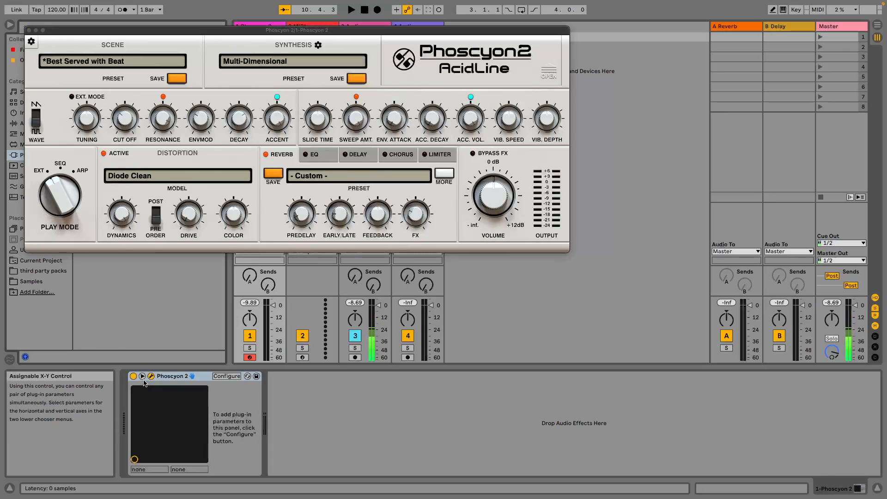
click(227, 376)
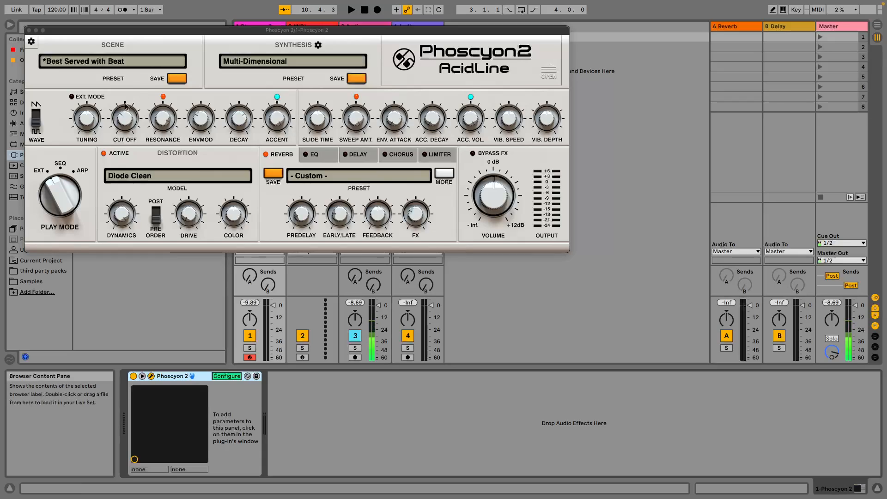
drag(128, 123, 393, 134)
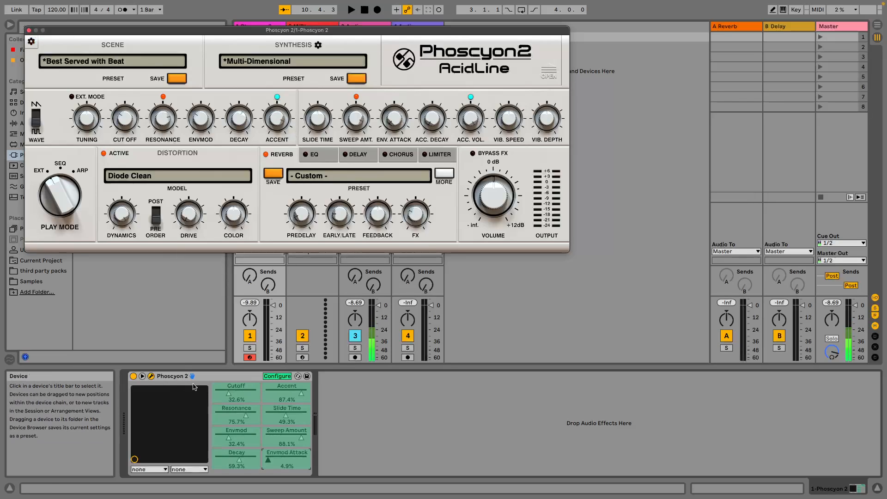
click(277, 376)
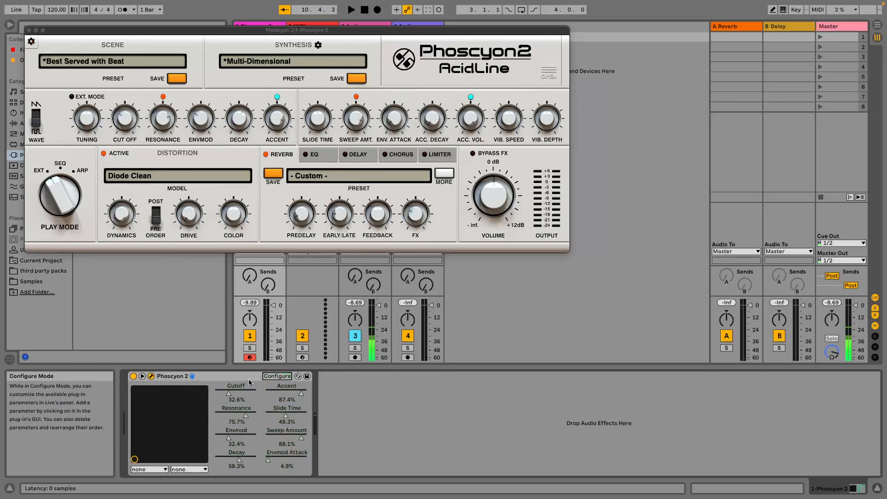
Group Phoscyon 2 into an Instrument Rack and show the rack's macro controls.
right_click(214, 380)
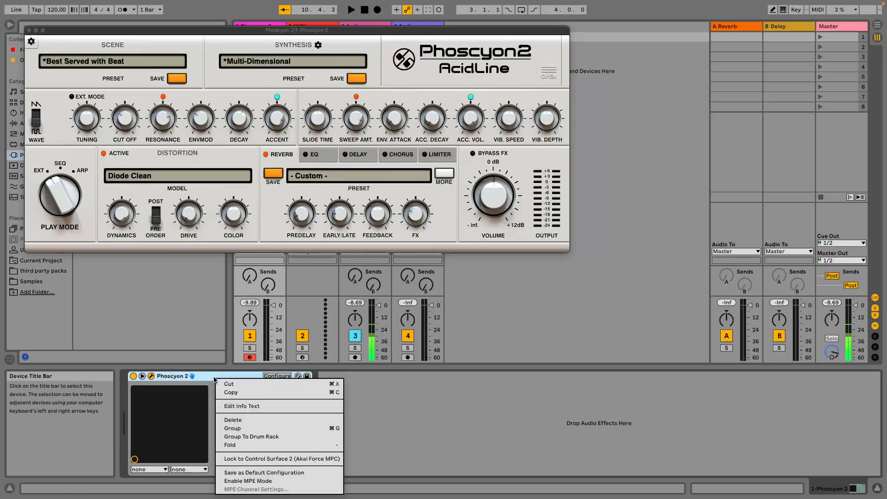
click(237, 430)
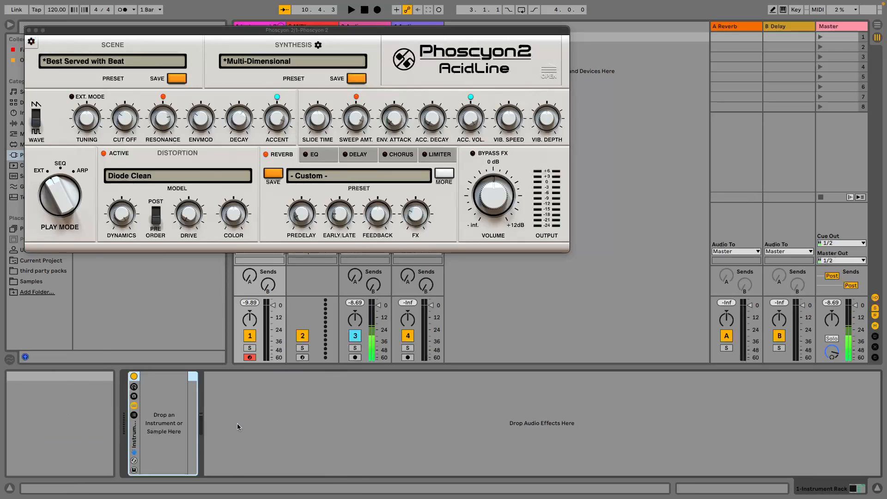
click(134, 389)
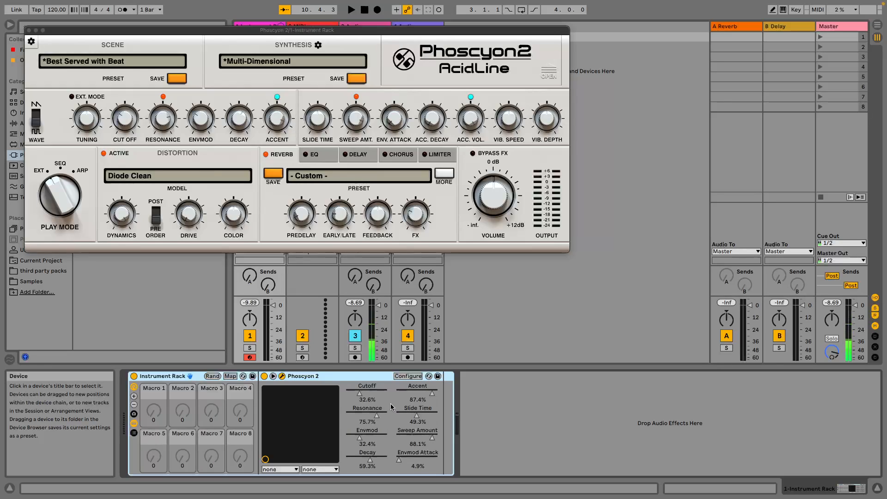
Map Phoscyon 2's Cutoff to Macro 1 and Resonance to Macro 2.
drag(372, 397, 365, 395)
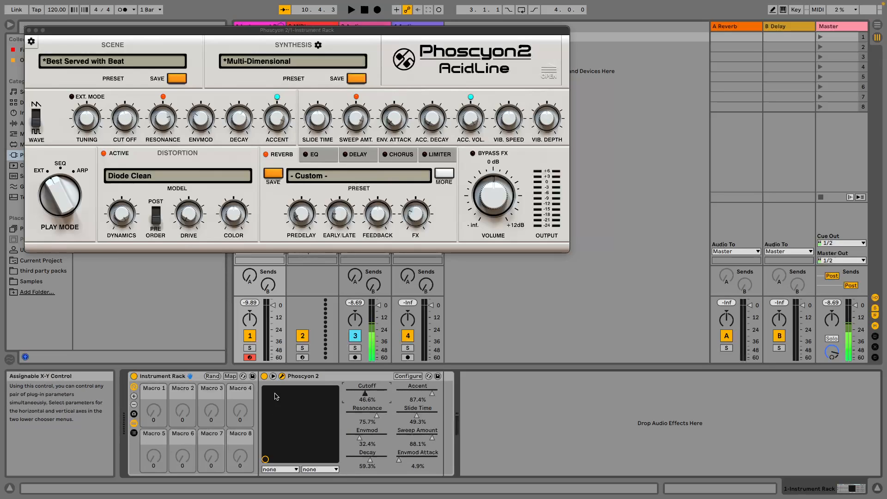
right_click(378, 395)
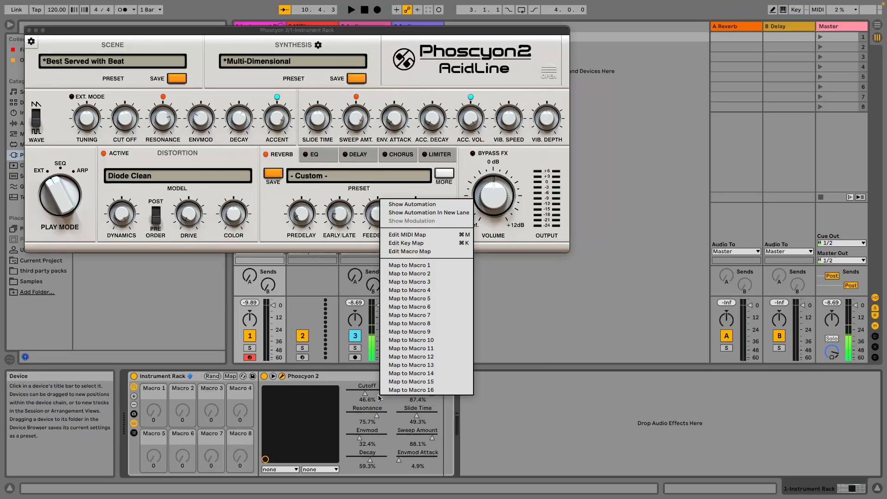
key(Escape)
right_click(376, 392)
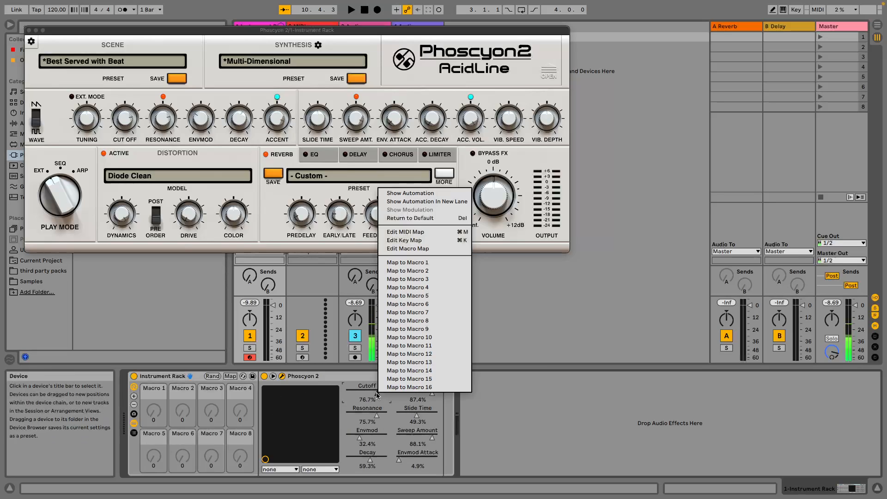
click(407, 263)
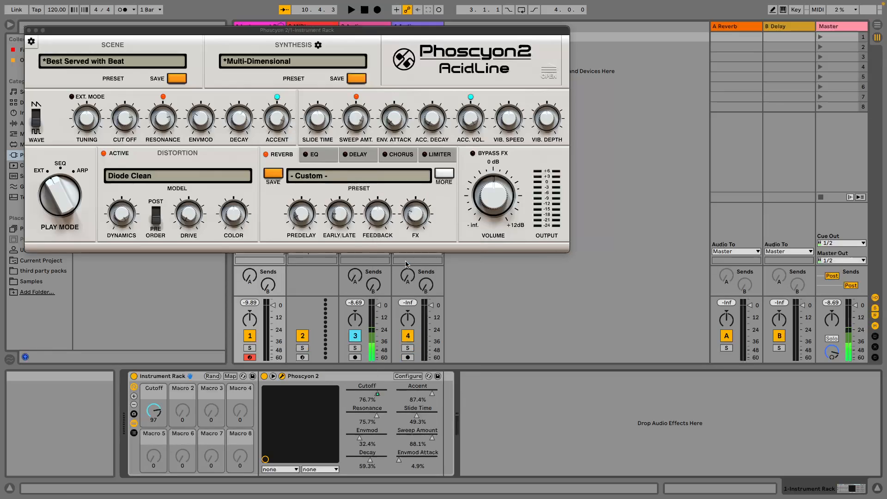
right_click(365, 414)
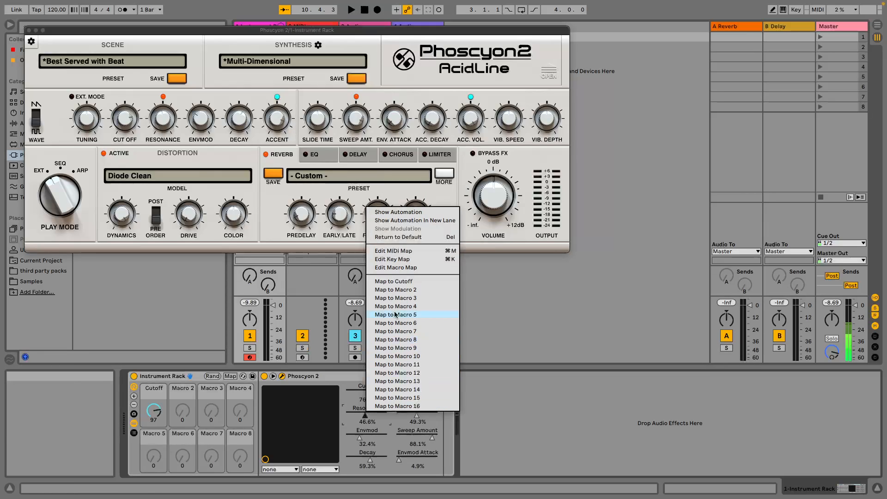
click(396, 290)
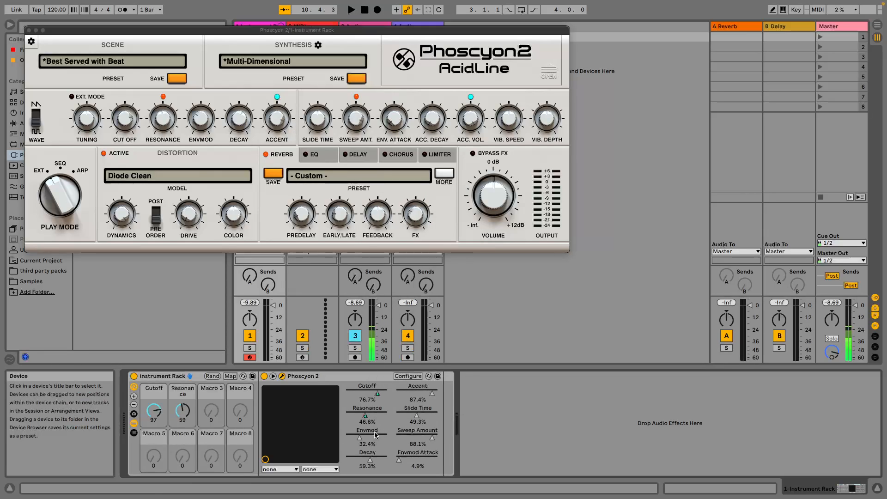
Map Envmod to Macro 3 and Decay to Macro 4 of the rack.
right_click(378, 431)
click(397, 311)
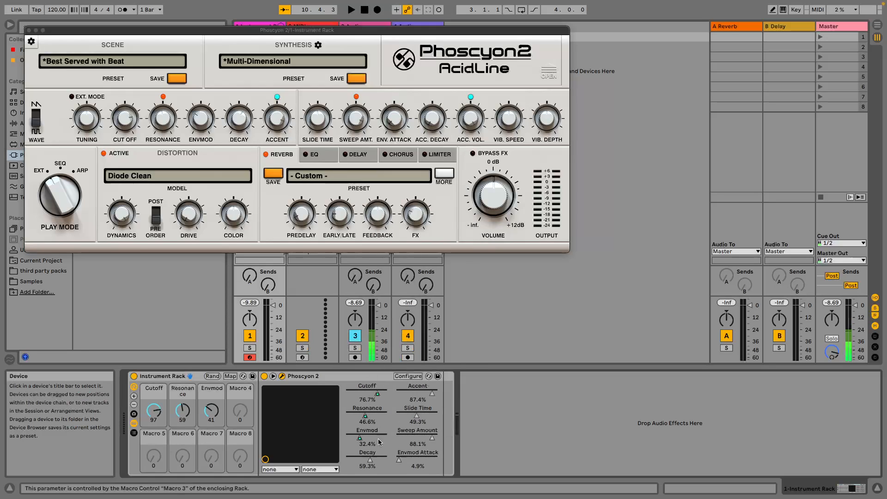
right_click(371, 458)
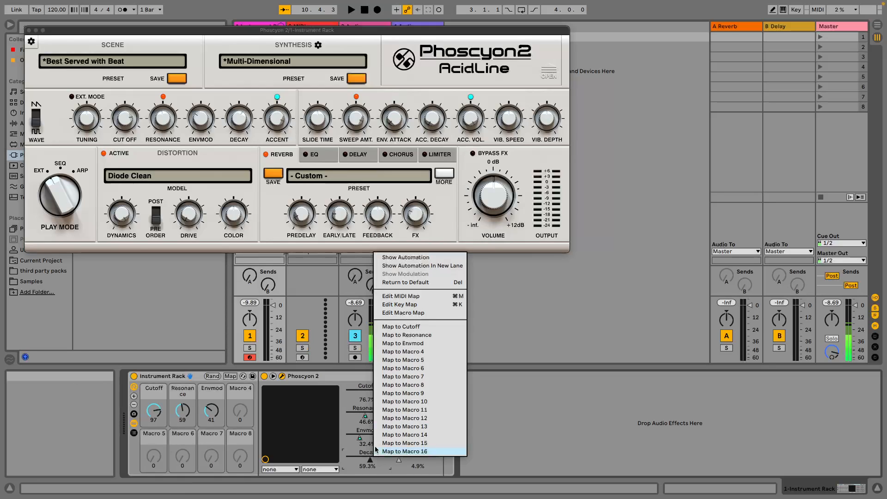
click(413, 352)
Map Accent to Macro 5 and Slide Time to Macro 6 of the rack.
click(414, 394)
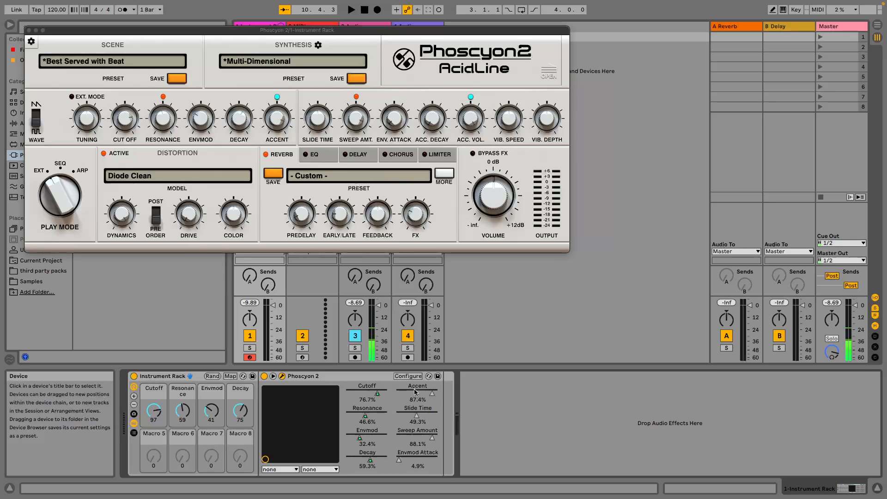
right_click(415, 393)
click(442, 293)
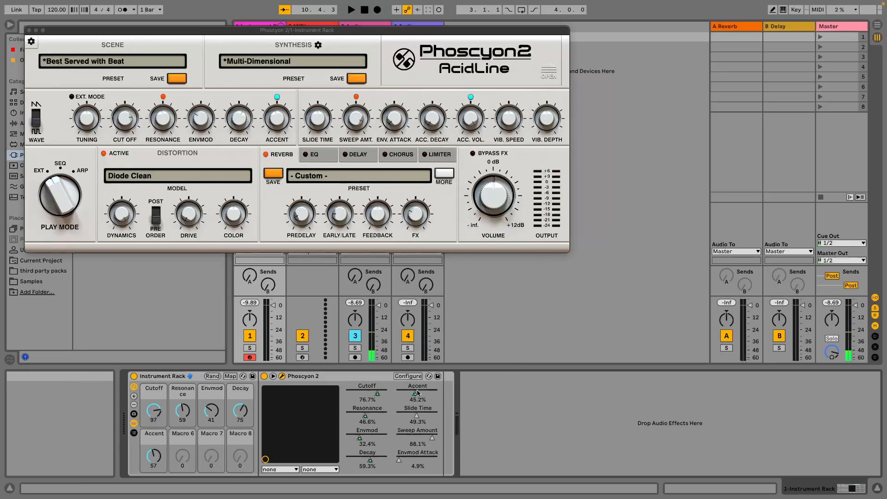
right_click(421, 414)
click(452, 326)
Map Sweep Amount to Macro 7 and Envmod Attack to Macro 8 of the rack.
click(424, 437)
right_click(423, 437)
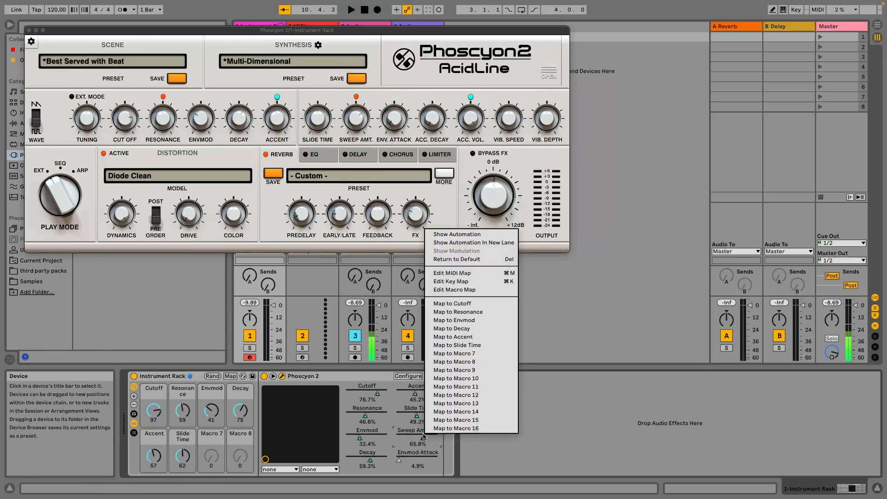
click(454, 353)
click(428, 458)
right_click(427, 458)
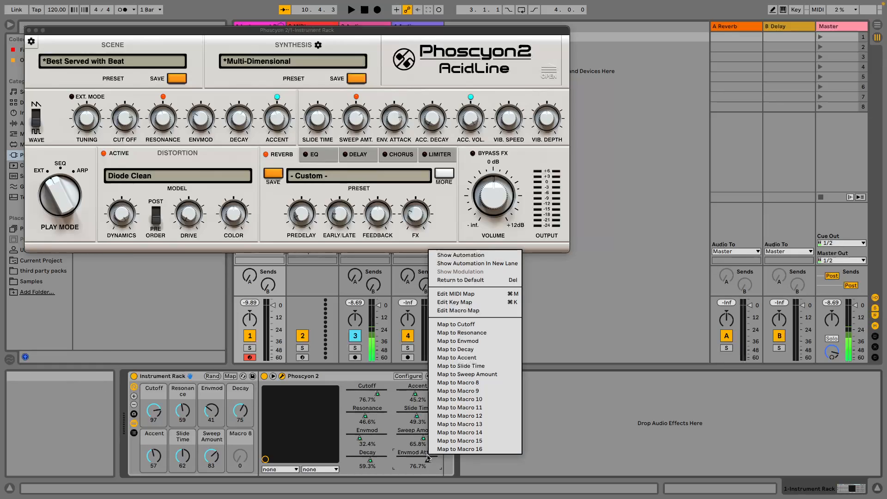
click(455, 383)
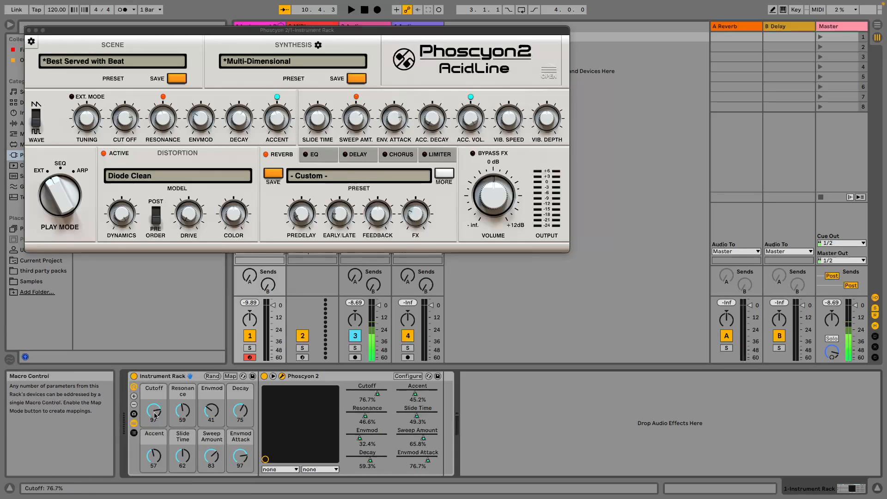
Set the rack's macros to Cutoff 56, Resonance 50, Decay 40, Envmod Attack 48, Sweep Amount 45 and Slide Time 76.
drag(156, 413, 181, 414)
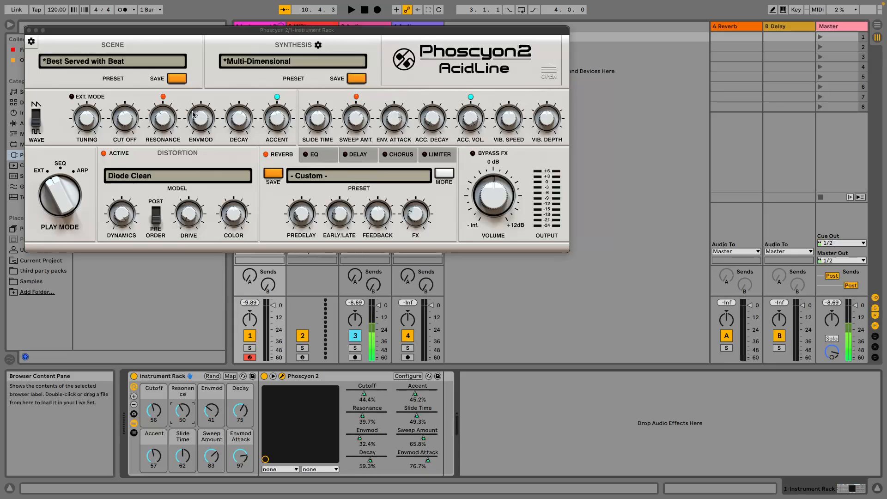
drag(240, 410, 243, 426)
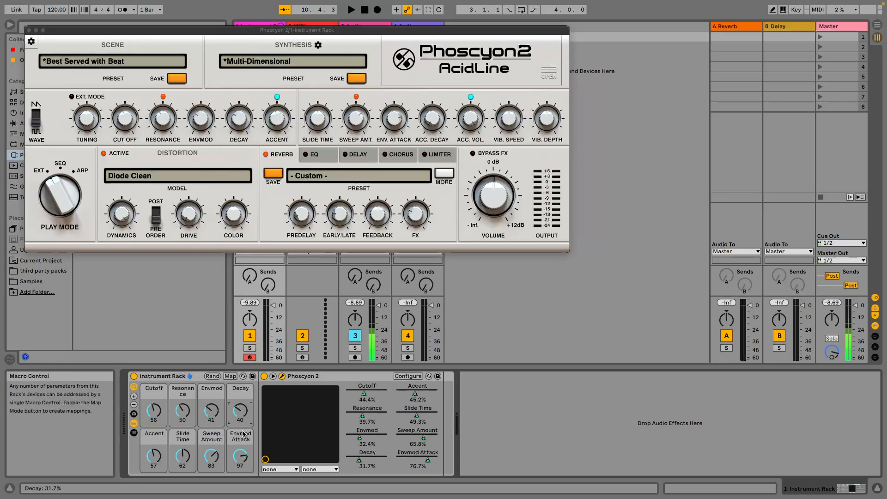
drag(244, 458, 242, 487)
drag(211, 456, 217, 482)
drag(181, 458, 184, 448)
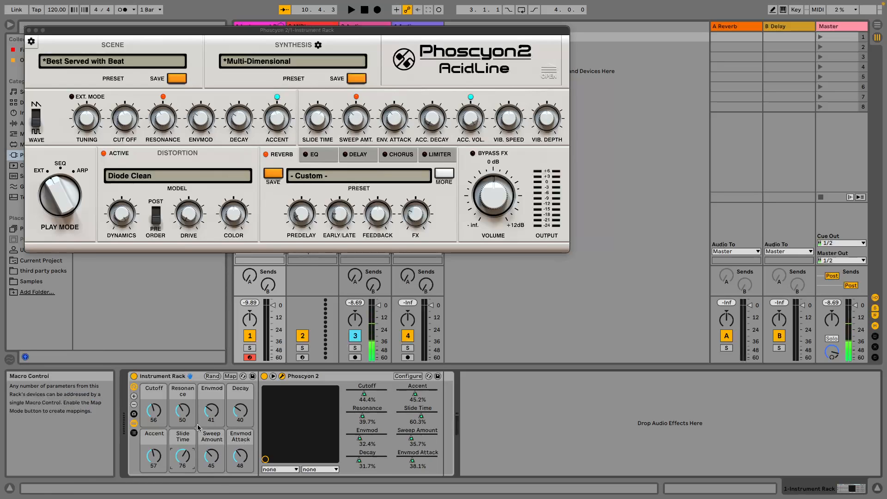
Insert Opal-Ctl.amxd from the Opal Project in the third party packs folder ahead of Phoscyon 2 inside the Instrument Rack.
drag(209, 35, 493, 27)
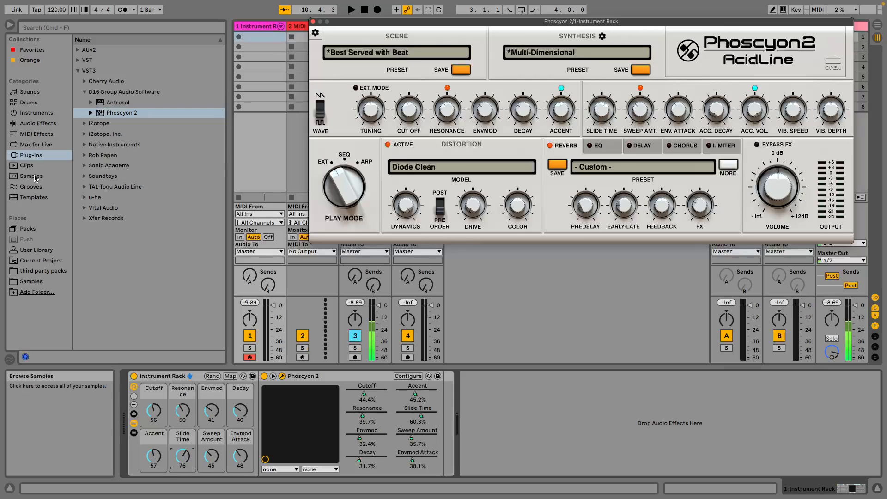
click(40, 271)
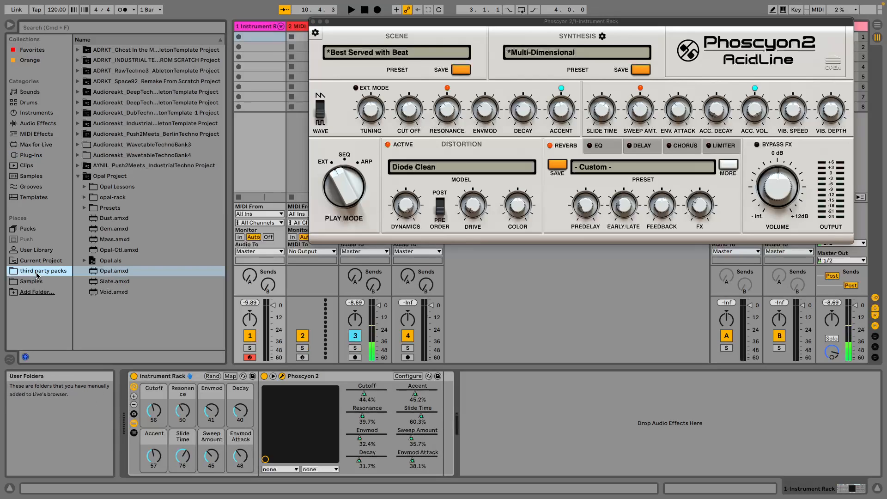
click(77, 178)
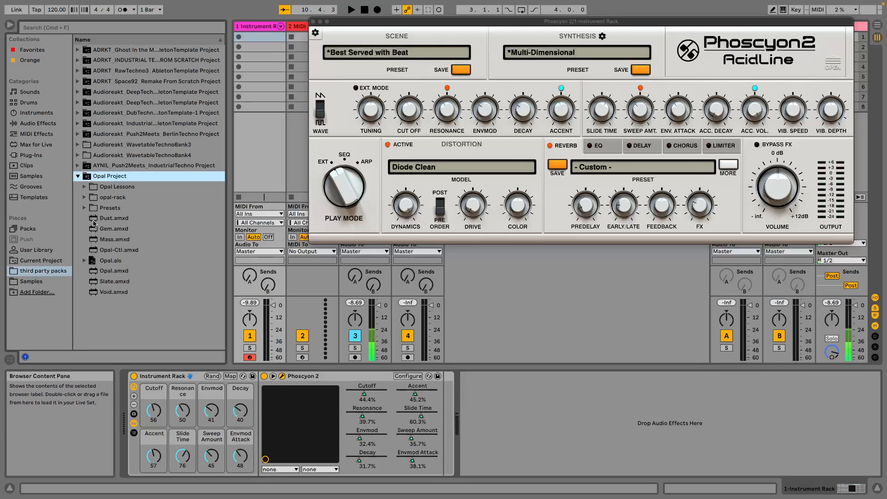
click(112, 251)
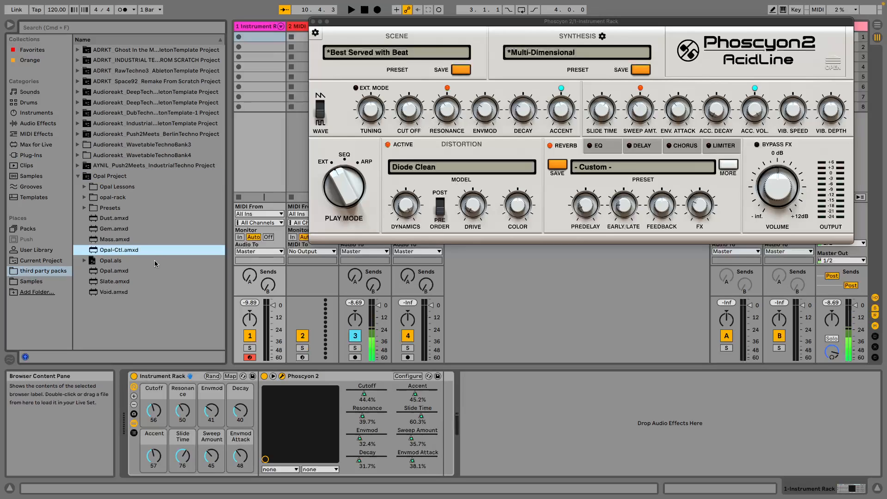
drag(129, 252, 262, 401)
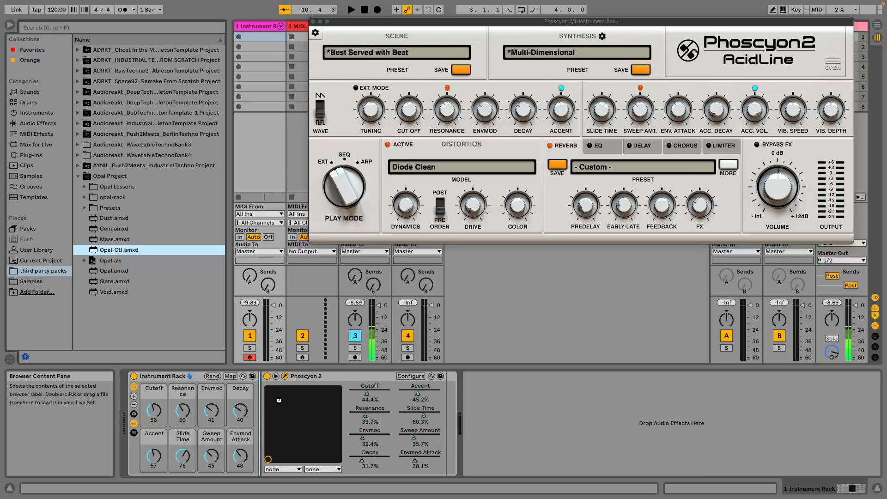
Open the Opal-Ctl device's editor in a clear part of the screen and show the mapping options of its ten controls.
drag(410, 28, 111, 29)
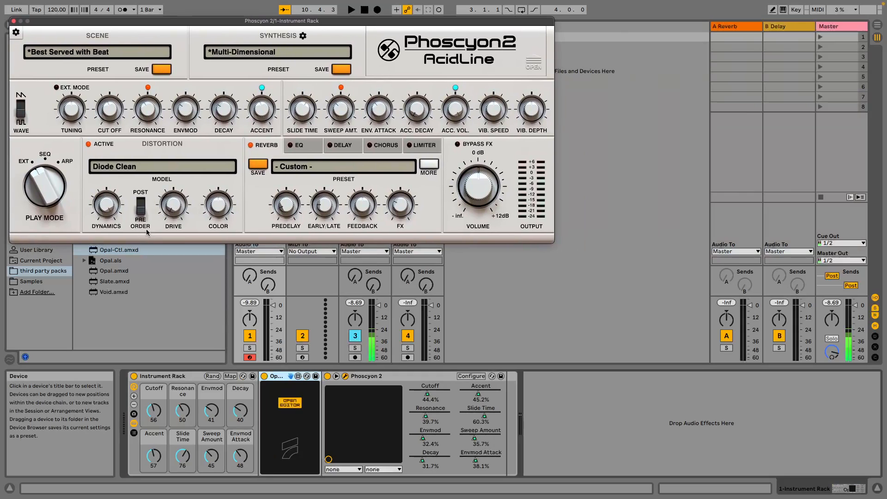
click(289, 402)
drag(320, 156, 508, 198)
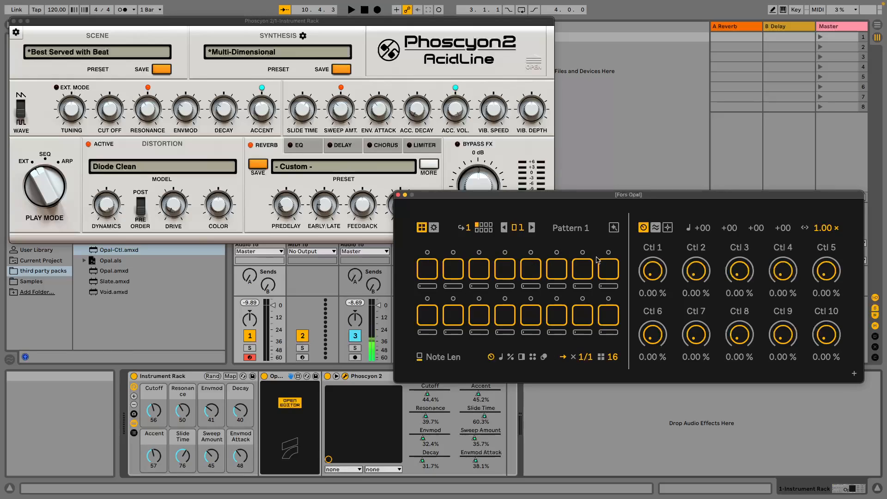
click(668, 227)
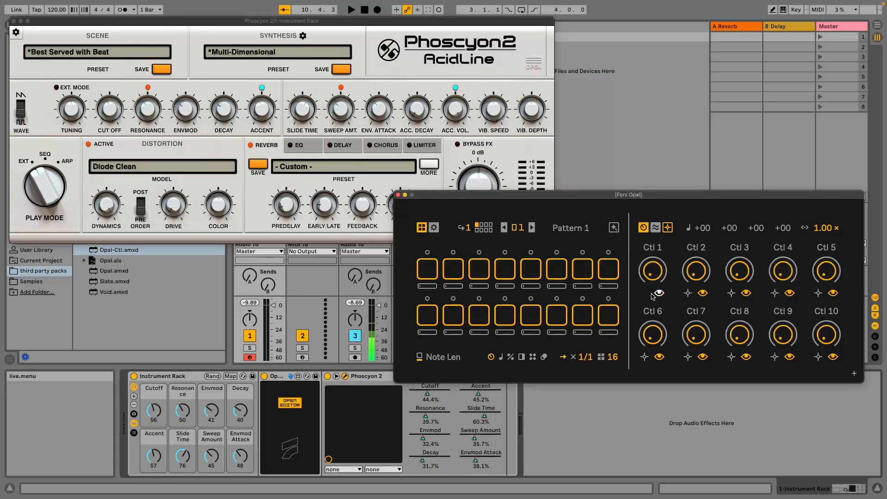
Map Ctl 1, Ctl 2 and Ctl 3 to the rack's Cutoff, Resonance and Envmod macros.
click(153, 412)
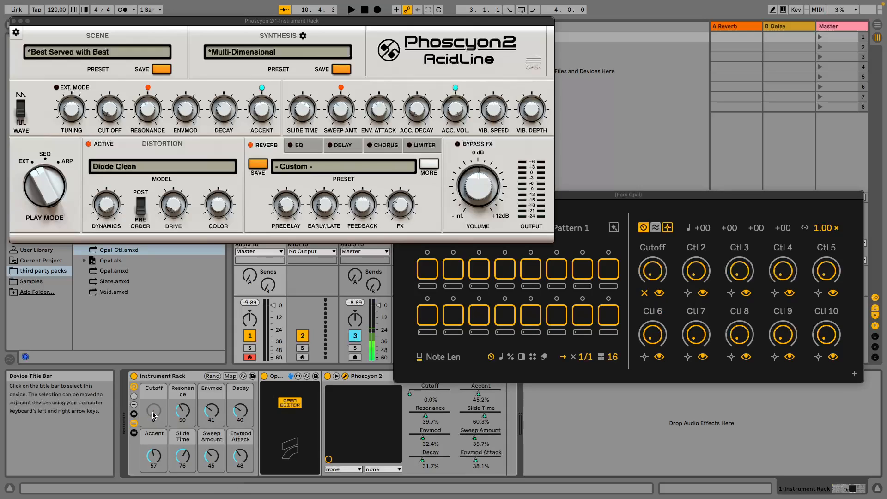
click(595, 204)
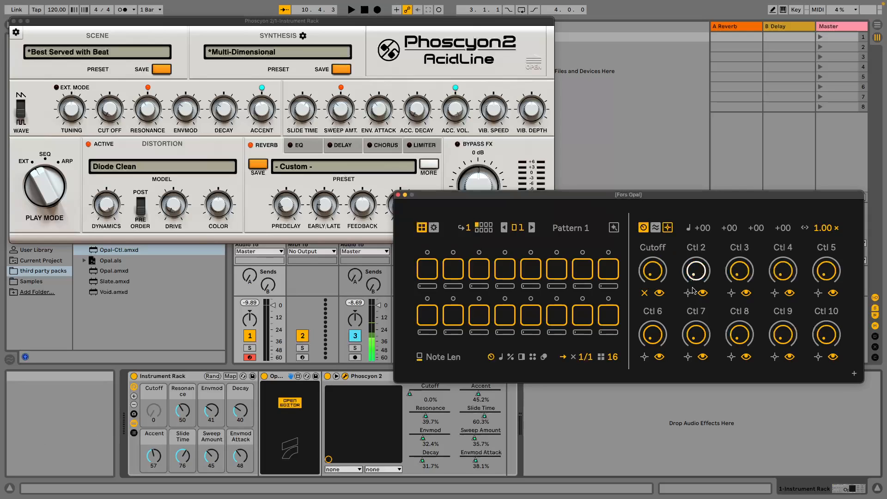
click(184, 420)
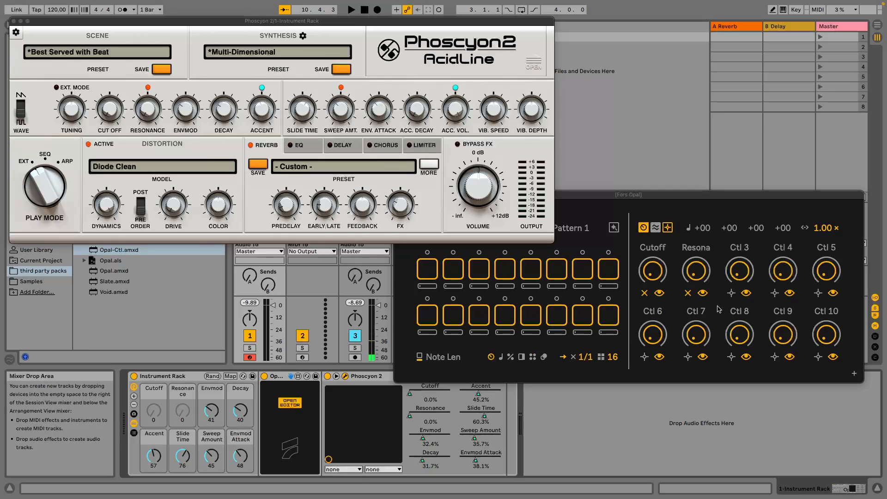
click(732, 294)
click(211, 410)
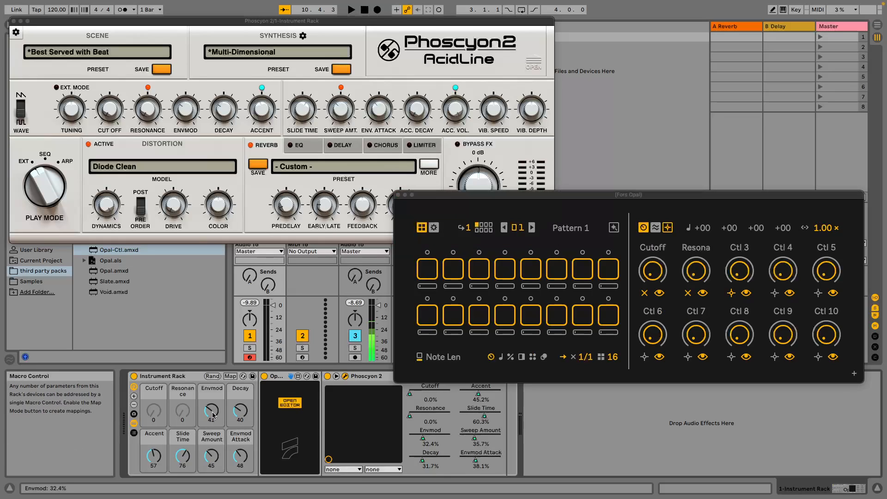
Map Ctl 4 to the rack's Decay macro and Ctl 5 to its Accent macro.
click(818, 294)
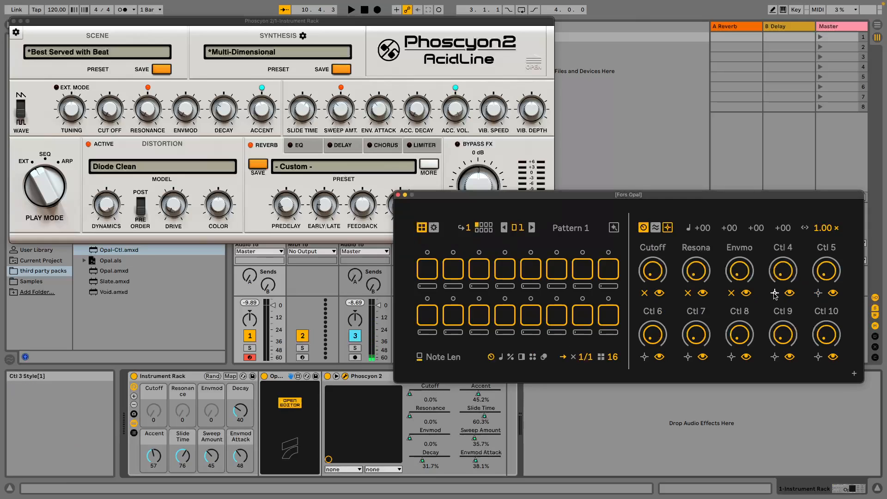
click(775, 293)
click(244, 414)
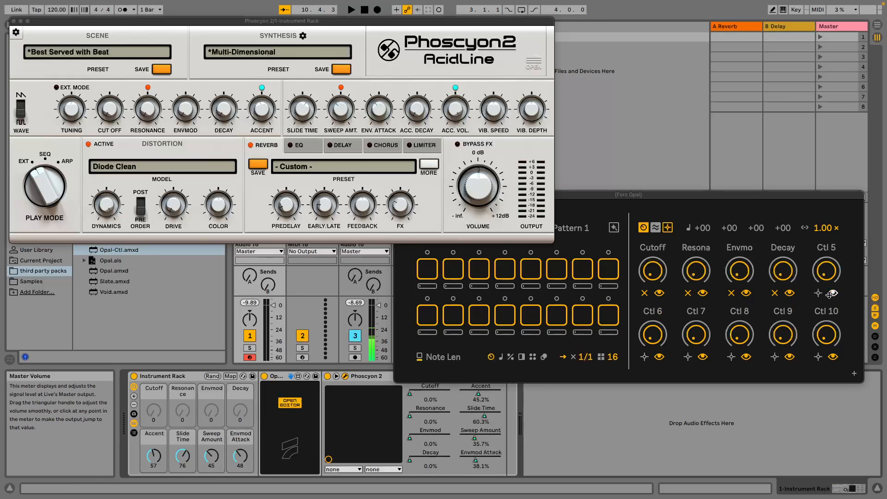
click(154, 455)
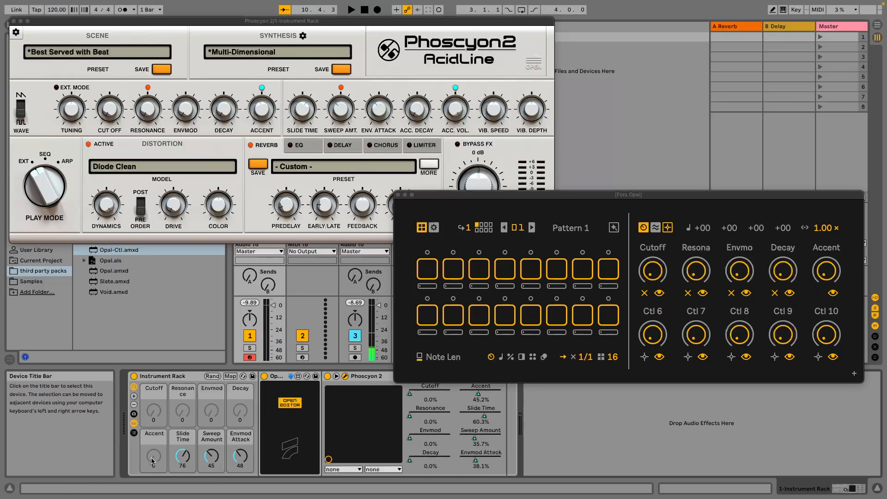
Map Ctl 6, Ctl 7 and Ctl 8 to the rack's Slide Time, Sweep Amount and Envmod Attack macros.
click(644, 356)
click(175, 457)
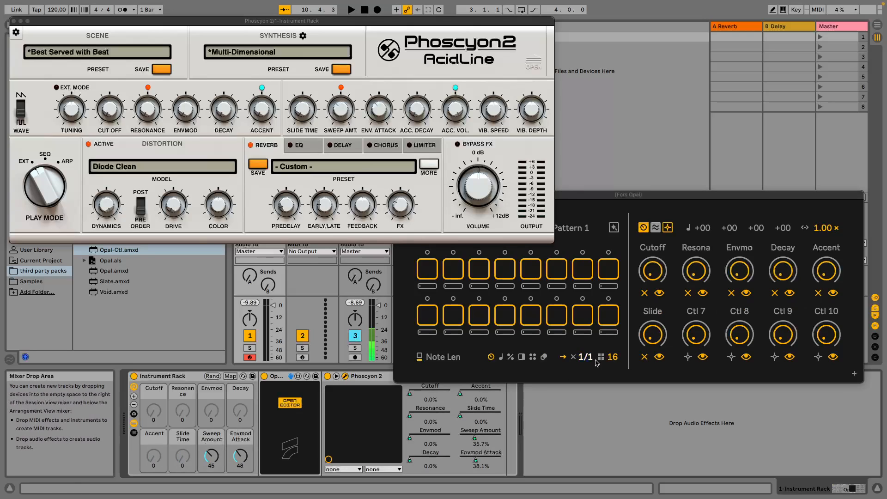
click(689, 358)
click(212, 457)
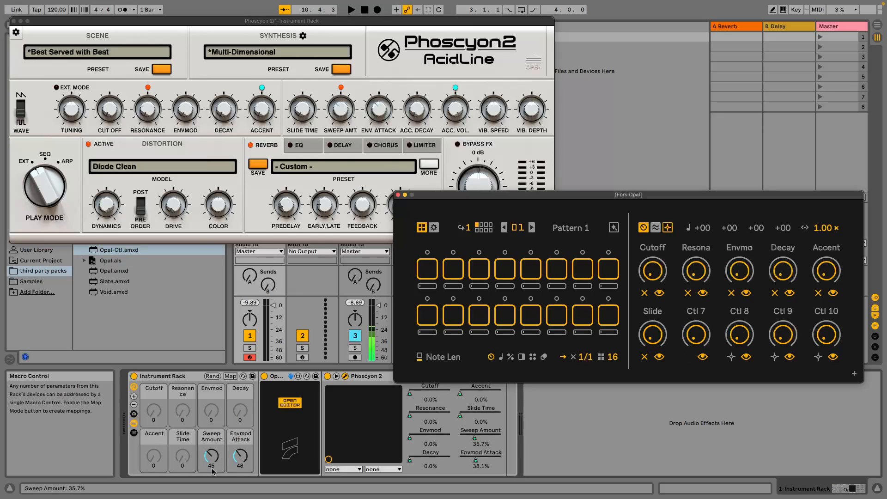
click(731, 356)
click(239, 457)
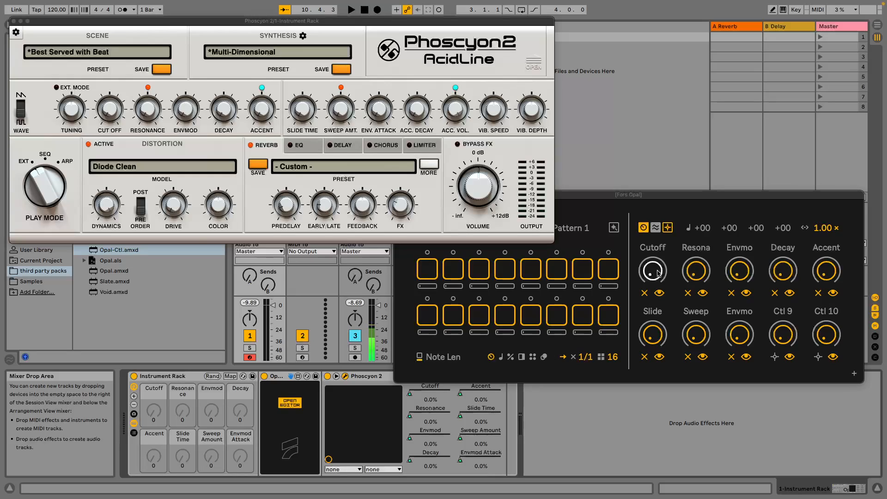
Set Opal's controls to Cutoff 35%, Resonance 26%, Envmod 20%, Decay 27%, Accent 22%, Slide 27%, Sweep 47% and Envmod Attack 30%, and raise Ctl 9 and 10.
drag(660, 277, 659, 254)
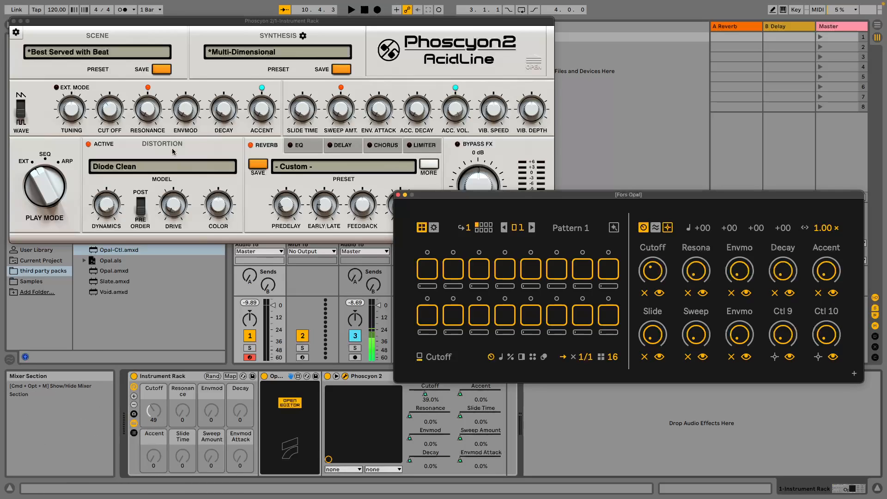
drag(653, 270, 826, 267)
drag(652, 338, 739, 325)
click(782, 334)
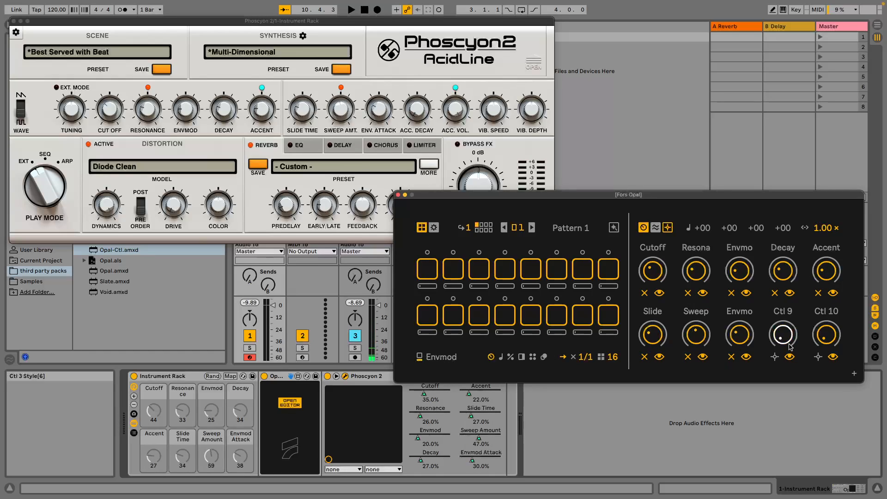
click(836, 338)
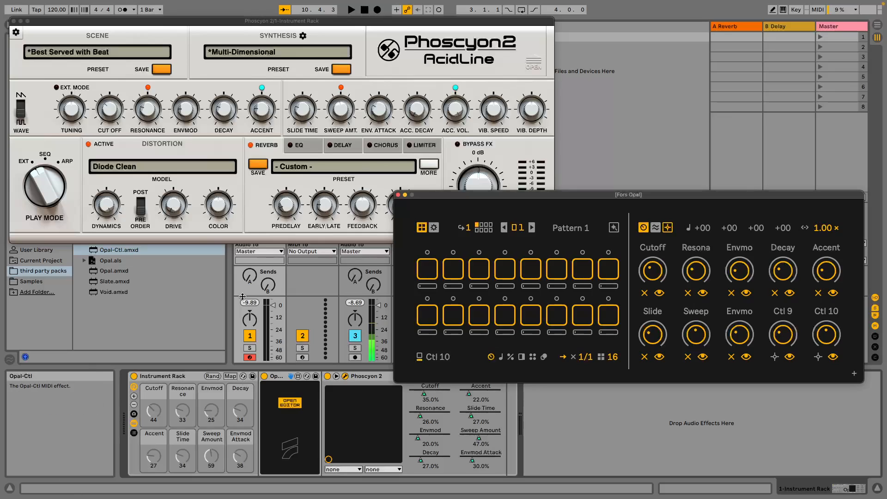
Load the Candy U-Boot synthesis preset in Phoscyon 2 and close the plug-in window.
click(272, 54)
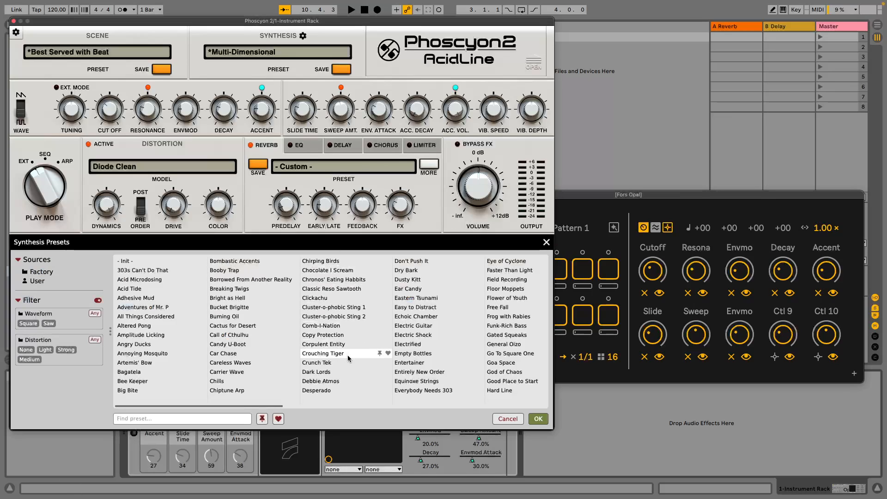
click(257, 344)
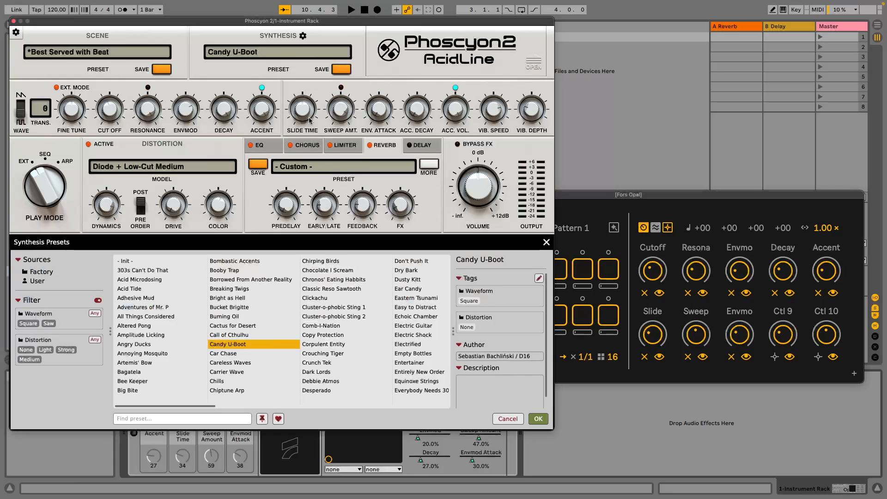
click(14, 22)
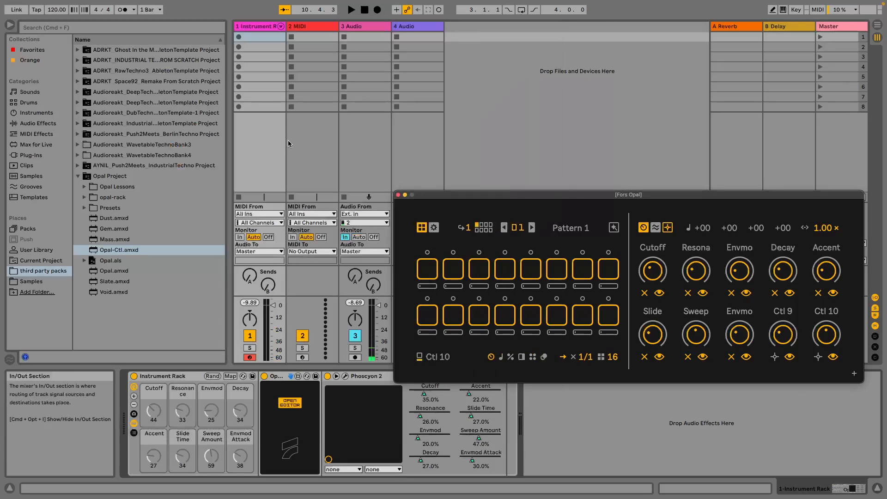
Add triggers with varied velocities on steps 1, 3, 5, 7 and 8 of Pattern 1.
click(425, 276)
click(477, 273)
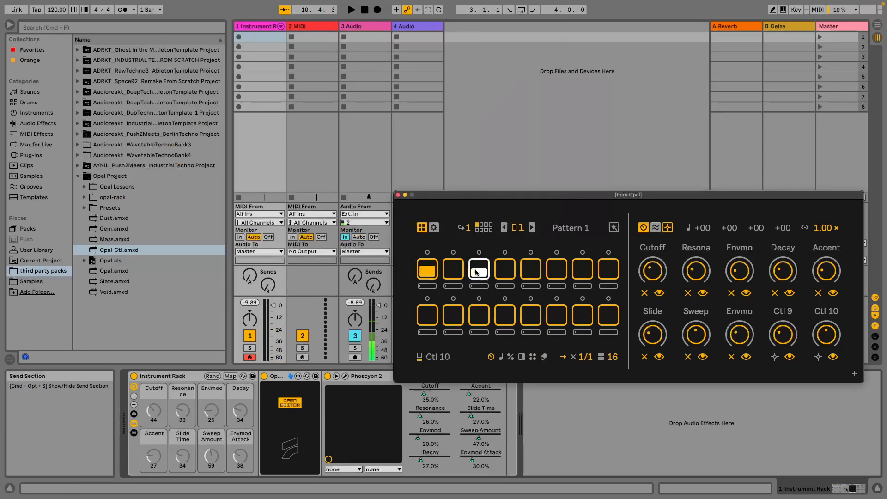
click(530, 276)
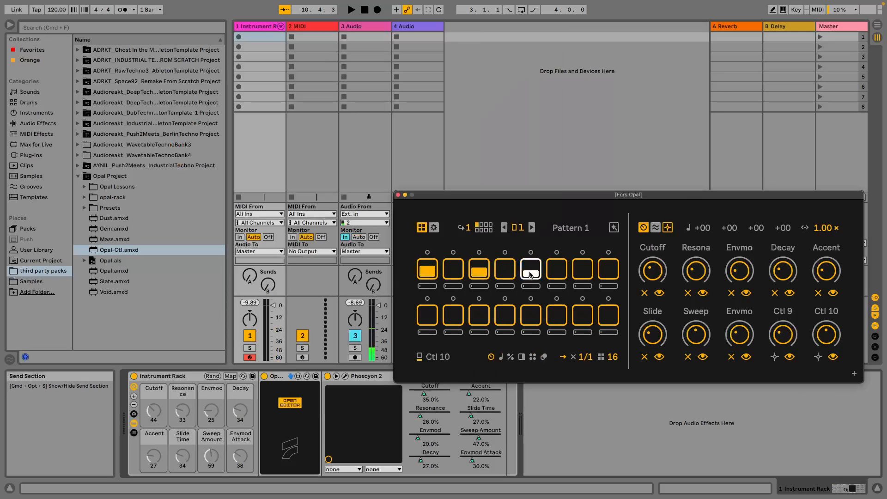
click(581, 278)
click(607, 276)
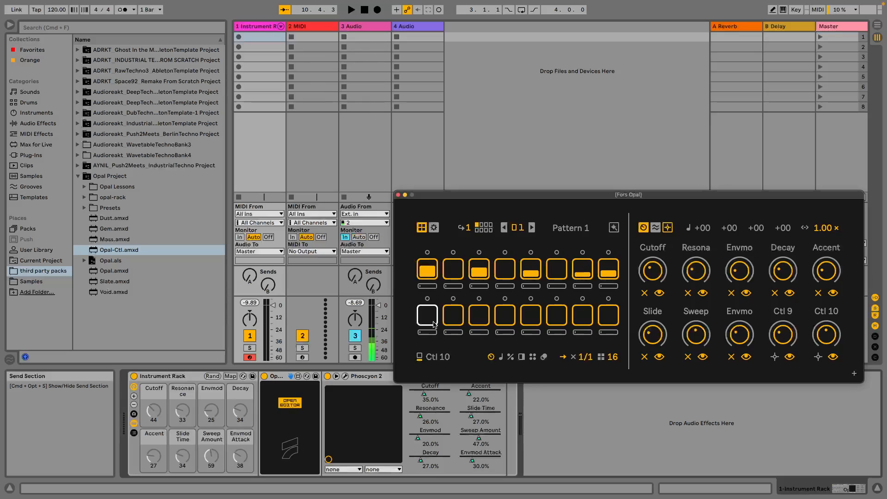
Add triggers with varied velocities on steps 10, 11, 12, 14 and 16 of Pattern 1, keeping step 9 empty.
click(434, 323)
click(457, 323)
click(430, 319)
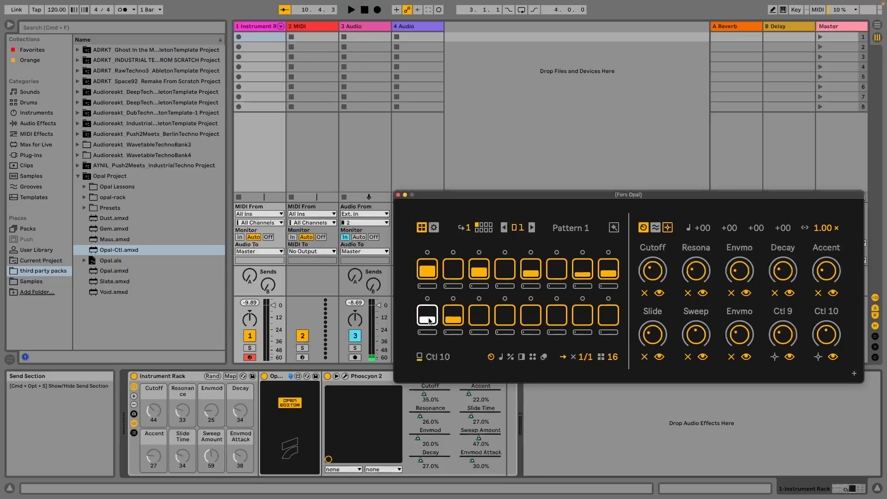
click(482, 322)
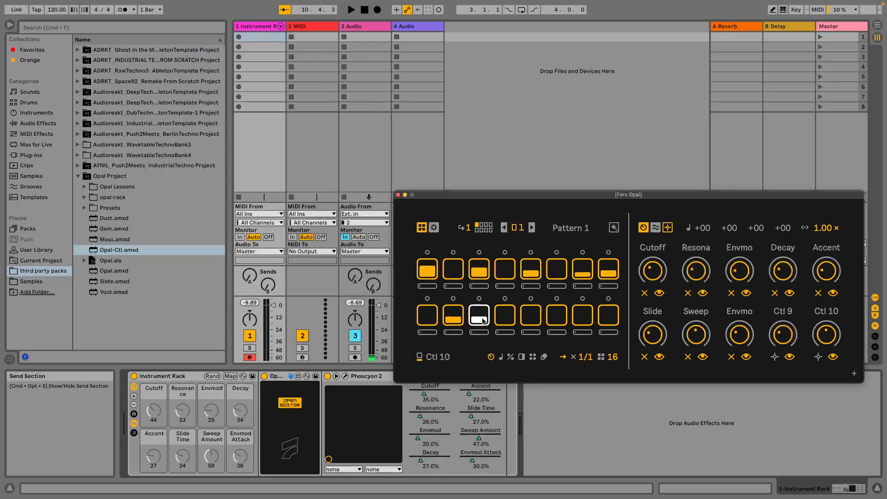
click(507, 323)
click(554, 322)
click(604, 320)
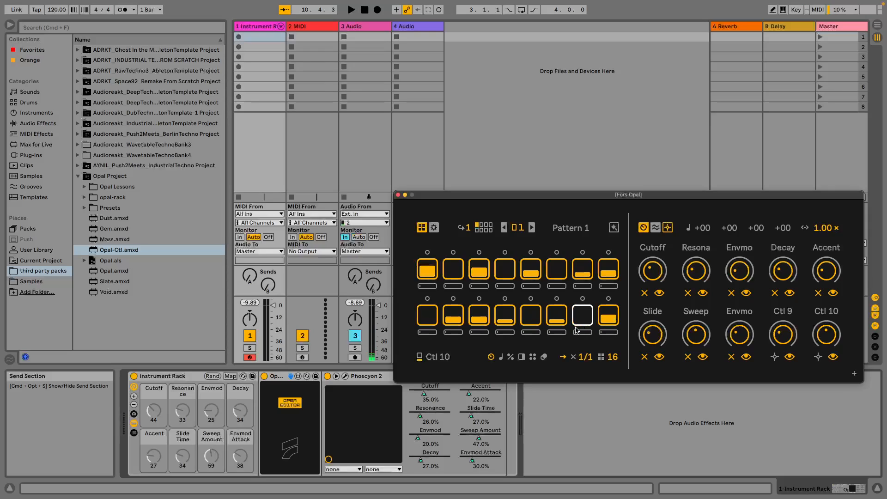
Set the pattern's note to F-2 and give step 5 the note B-2, step 8 D-2 and step 12 F-3.
click(500, 359)
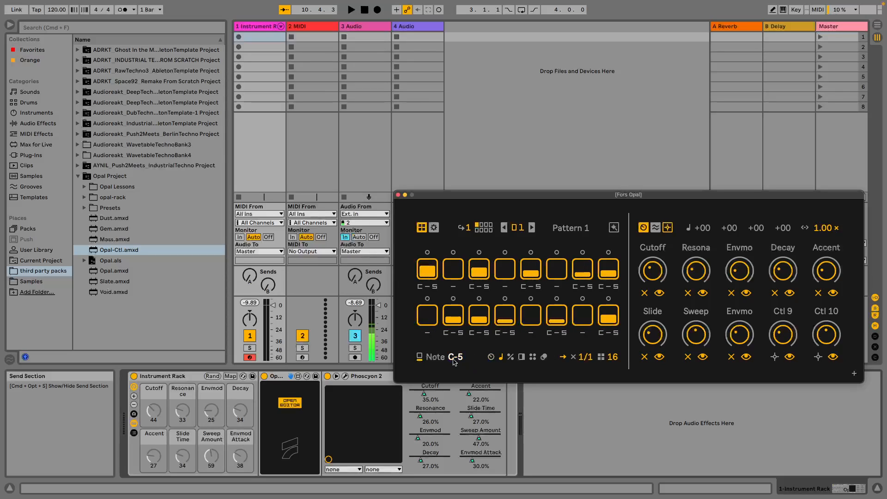
drag(456, 357, 456, 364)
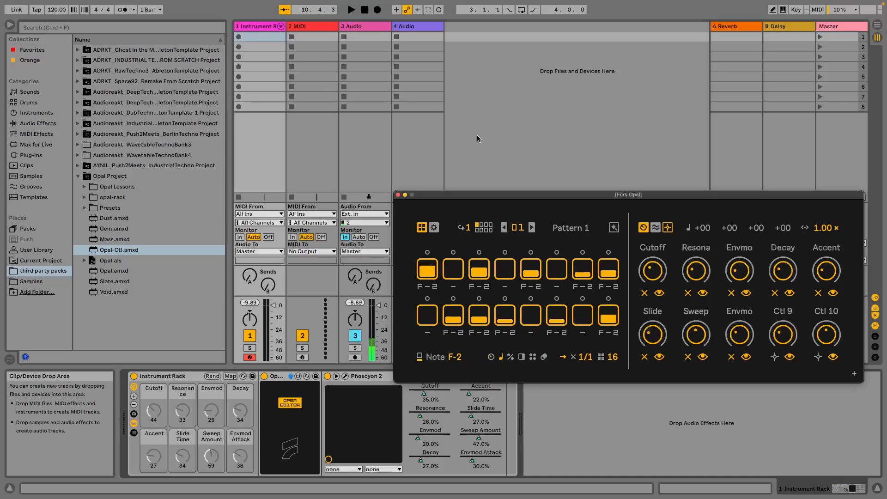
drag(530, 287, 530, 277)
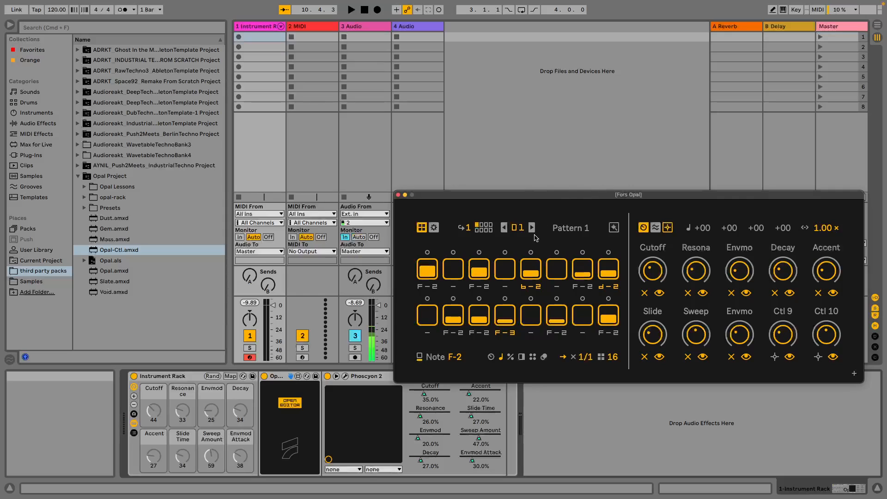
Play the sequence to audition the pattern with the Opal editor moved to mid-screen, and return playback to the start.
click(352, 9)
drag(543, 195, 406, 113)
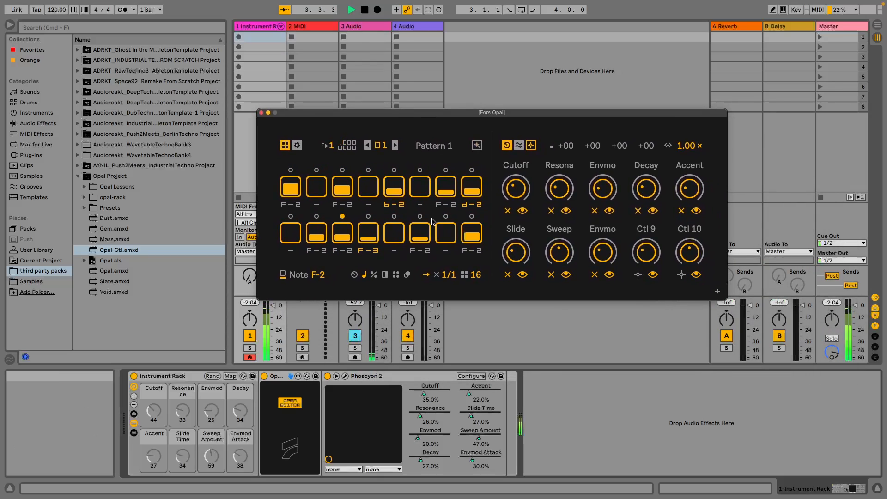
double_click(364, 15)
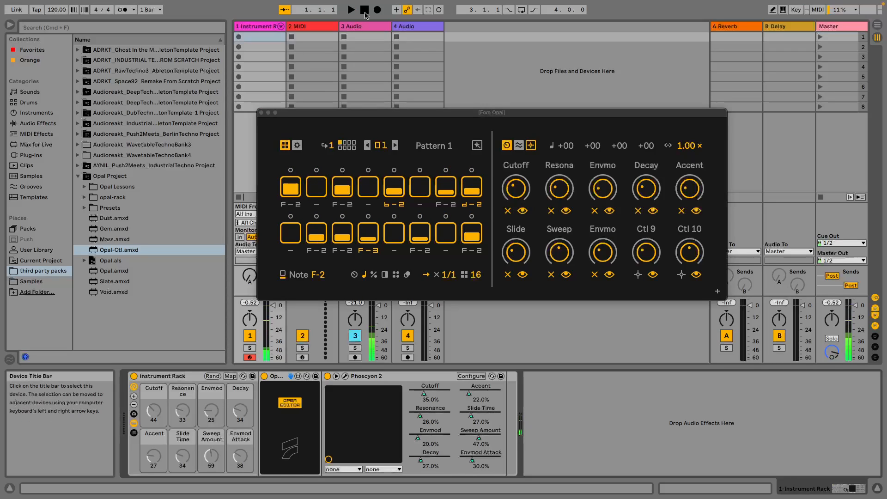
Try a 1:4 modulo on step 3 of Pattern 1, and set it back.
click(375, 276)
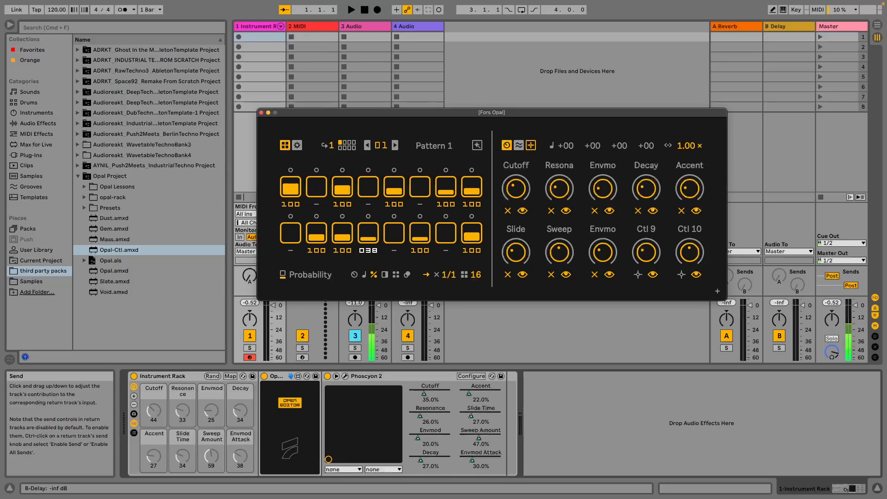
click(385, 276)
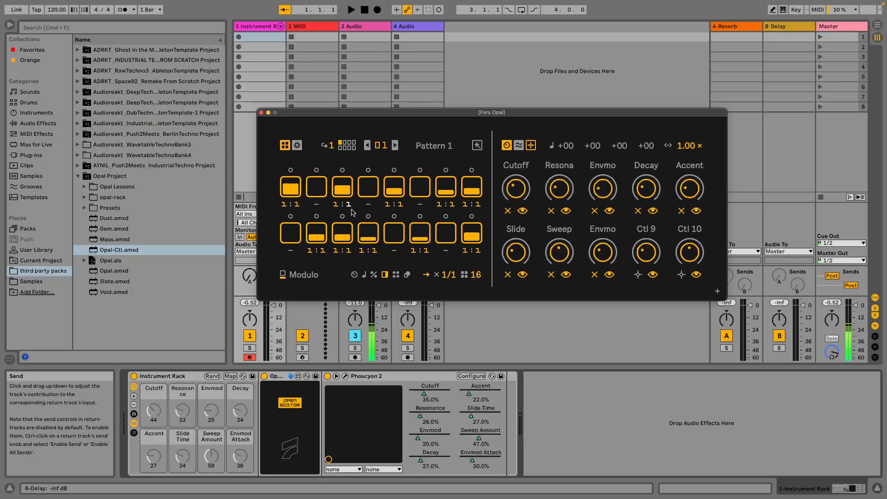
drag(351, 208, 351, 203)
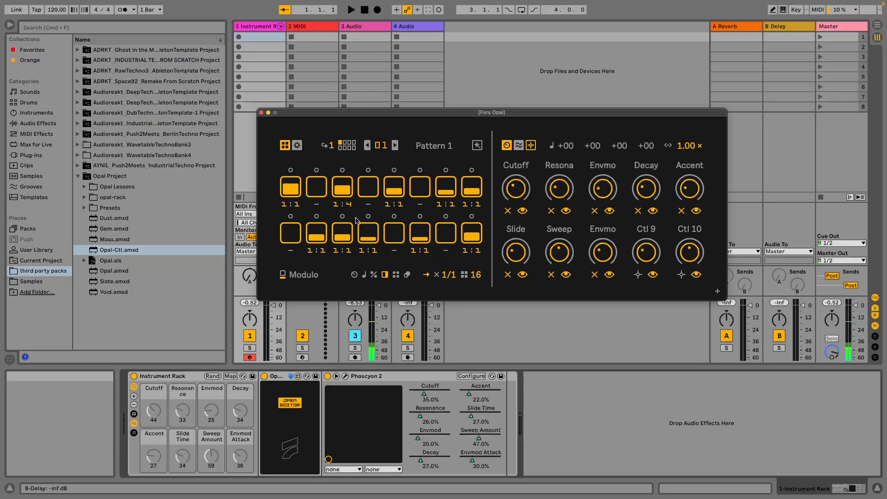
drag(349, 204, 350, 212)
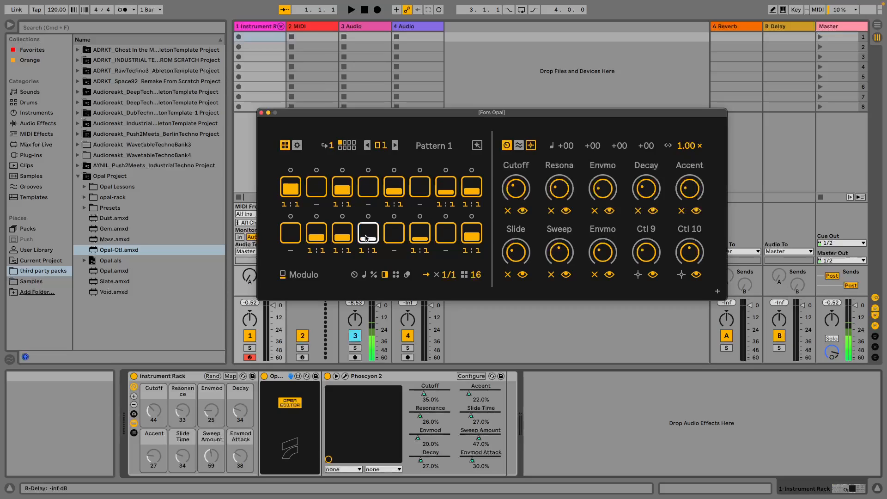
Look through the remaining per-step parameter views of Pattern 1, including probability, note and nudge.
click(373, 275)
click(365, 275)
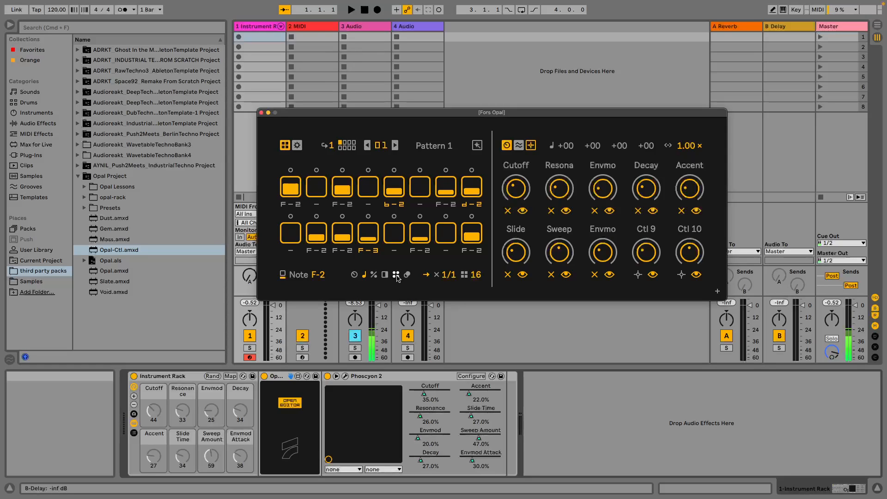
click(408, 278)
click(397, 277)
click(408, 278)
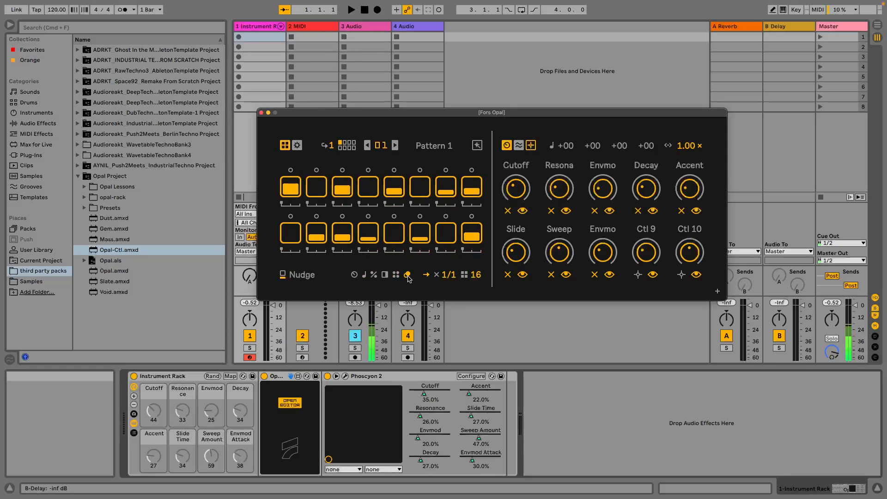
Play the sequence while setting Cutoff to 17%, Resonance to 86%, Envmod to 100% and Decay to 82%, and stop playback.
click(352, 10)
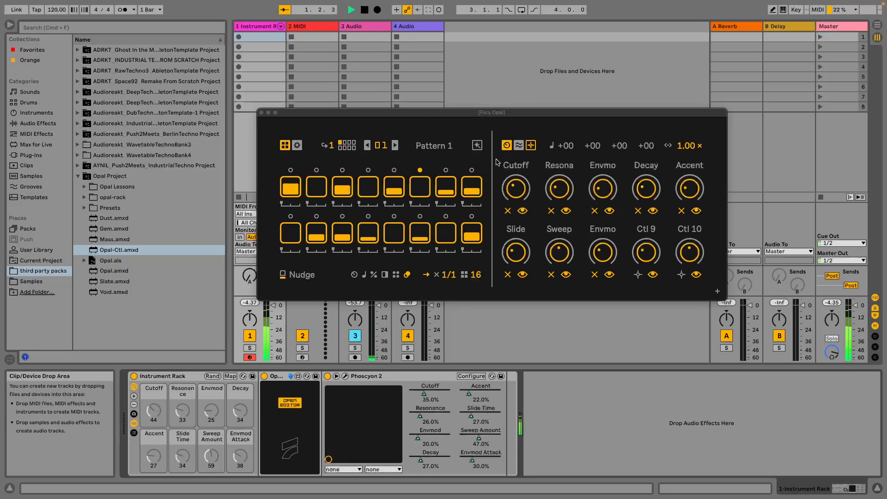
drag(516, 188, 559, 155)
drag(602, 188, 602, 152)
drag(646, 189, 646, 159)
click(365, 10)
click(364, 10)
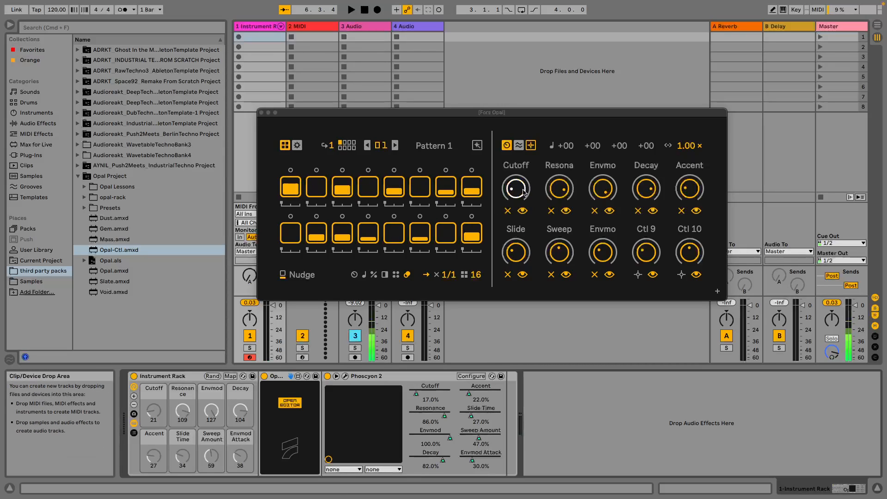
Add per-step Cutoff modulation on steps 1, 3, 5, 11, 14 and 16, with step 3 at full, and audition it.
click(355, 276)
click(354, 275)
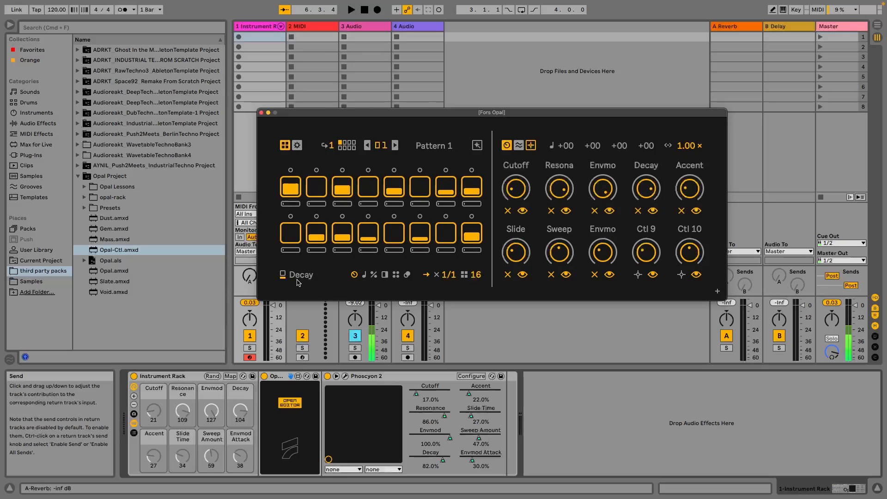
click(517, 193)
drag(399, 205, 398, 190)
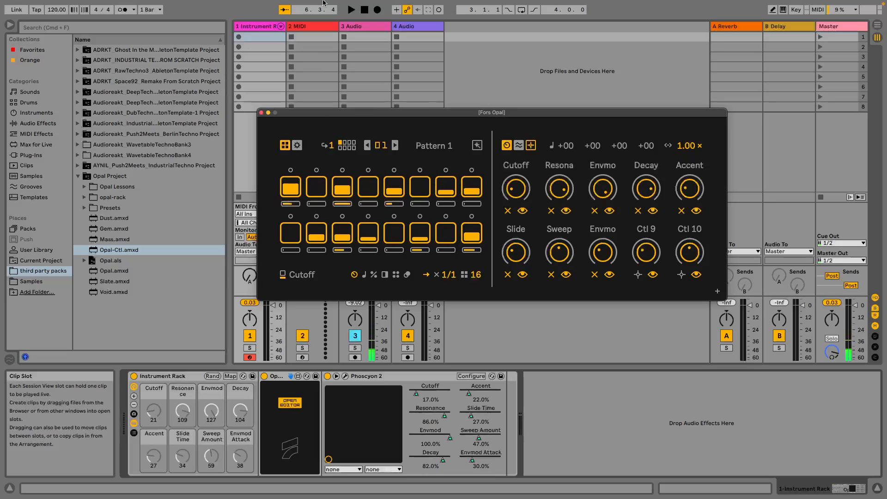
click(354, 10)
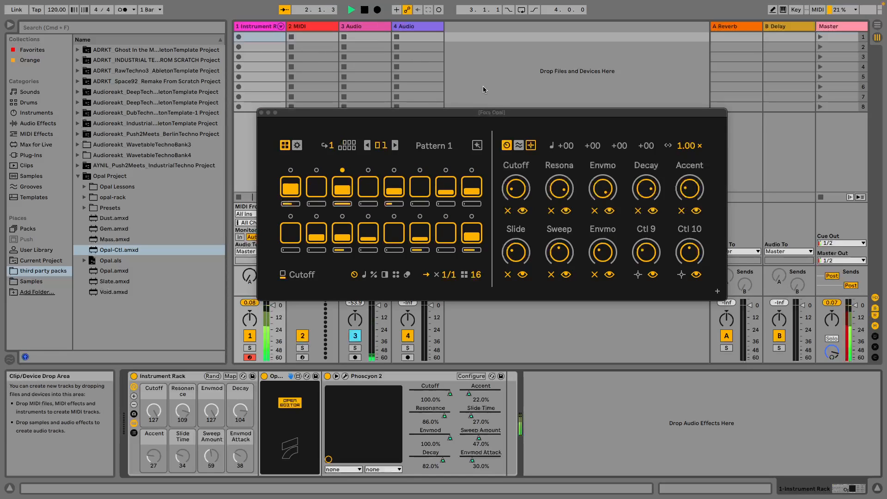
click(365, 10)
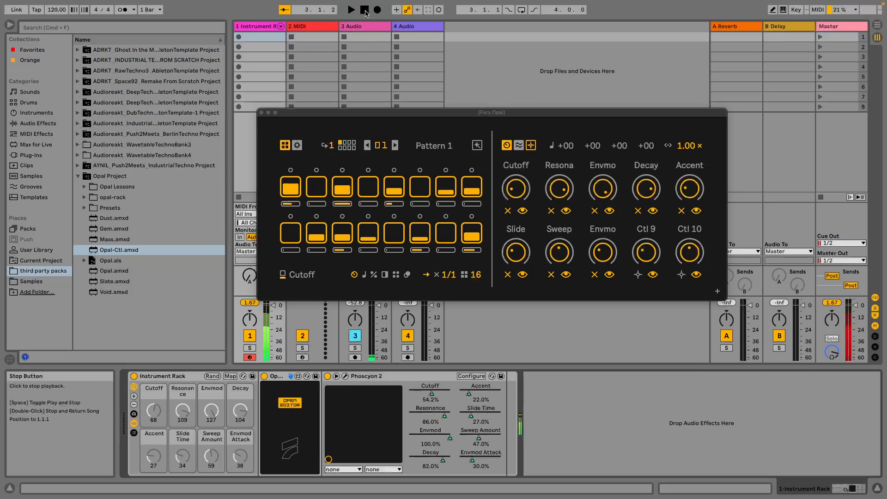
Add per-step Resonance modulation on steps 3 and 14, and audition the pattern.
click(559, 188)
click(342, 204)
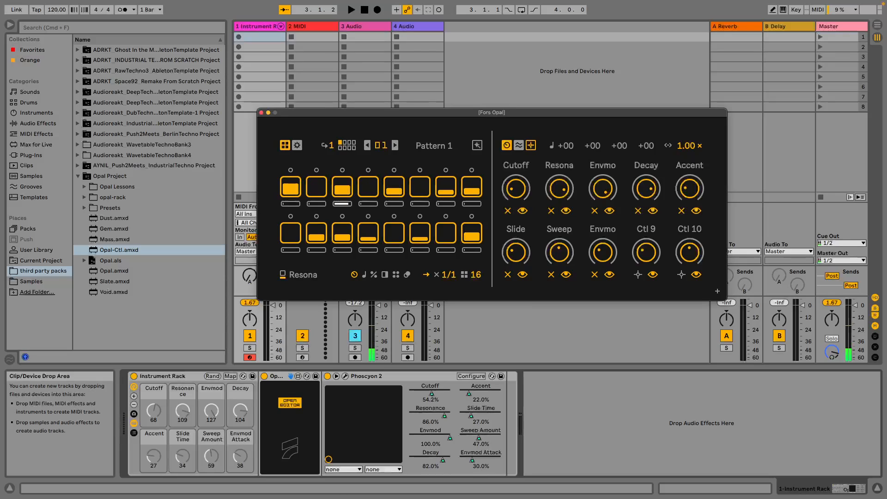
click(420, 250)
click(353, 11)
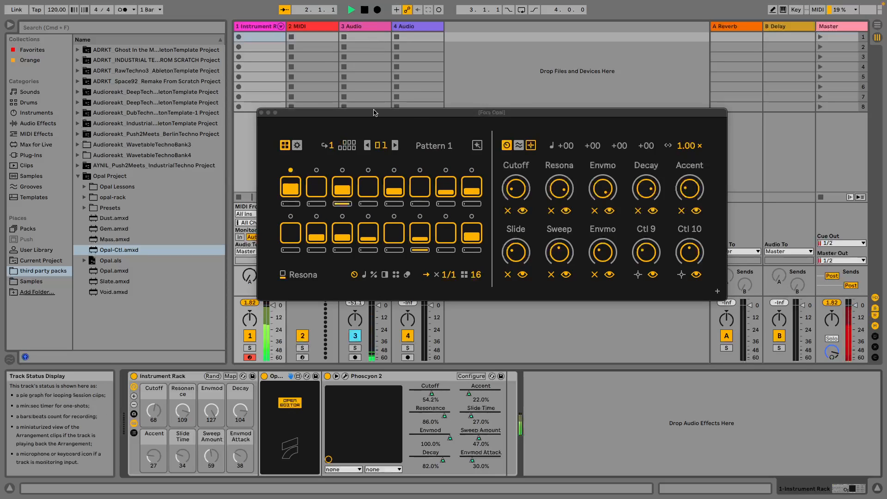
click(364, 10)
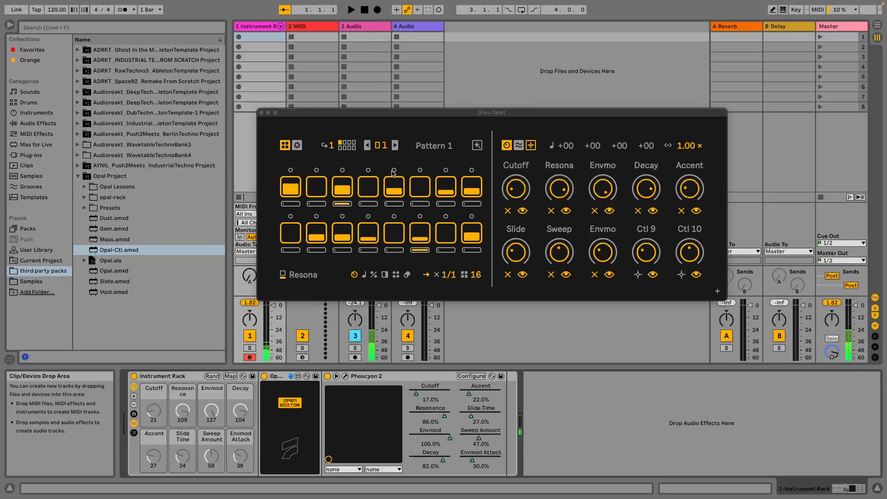